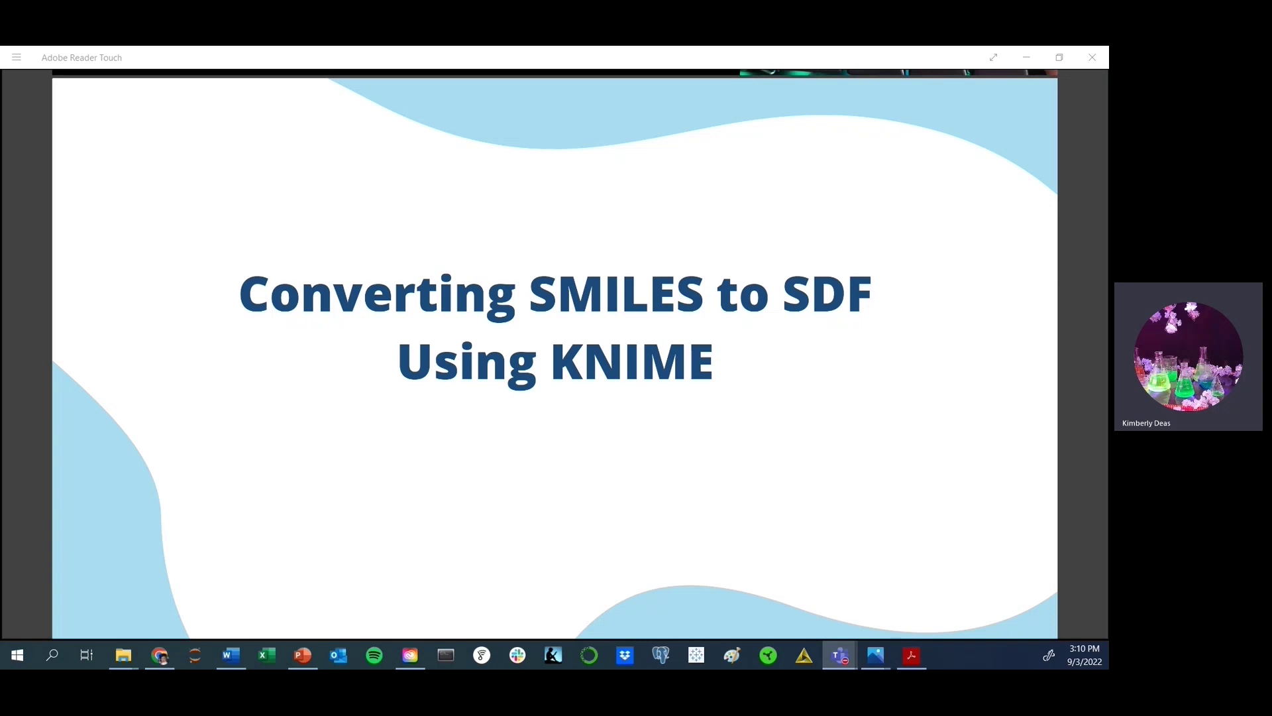
# Step: Scroll the PDF past the Prerequisites slide to the Resources slide and Important Terms
pyautogui.scroll(-1, 1103, 177)
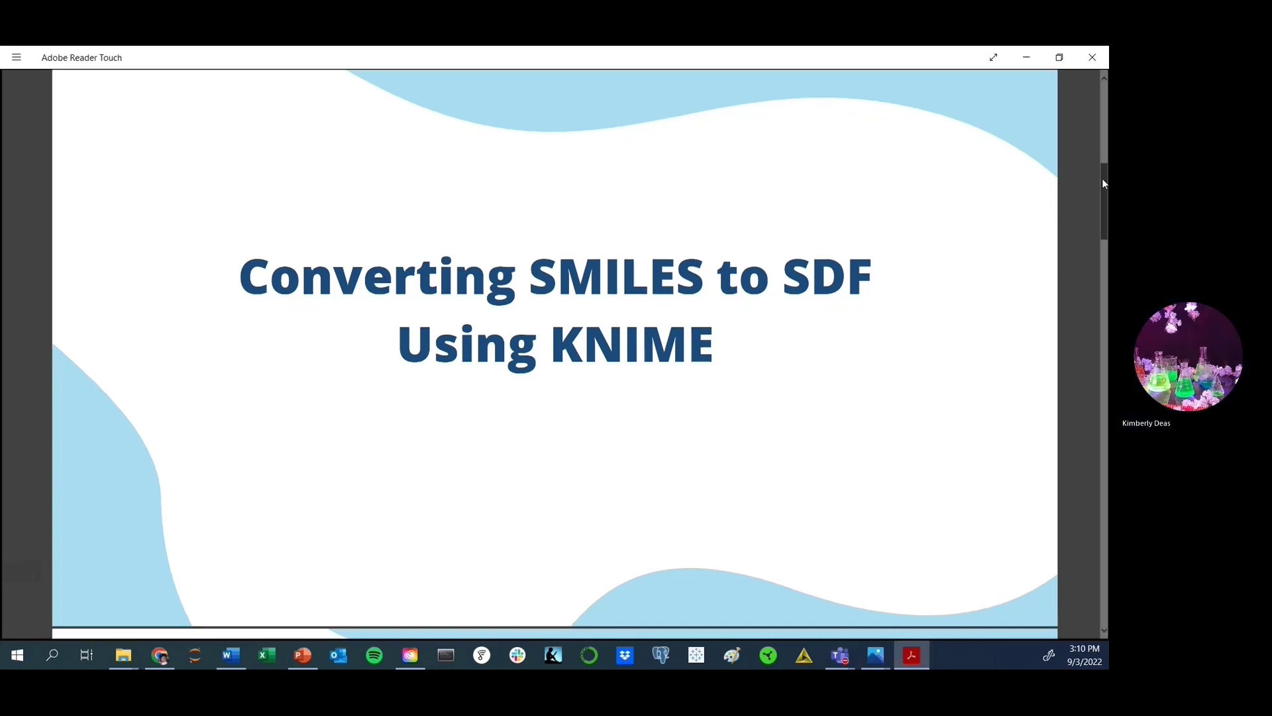
pyautogui.moveTo(1103, 177); pyautogui.dragTo(1099, 256)
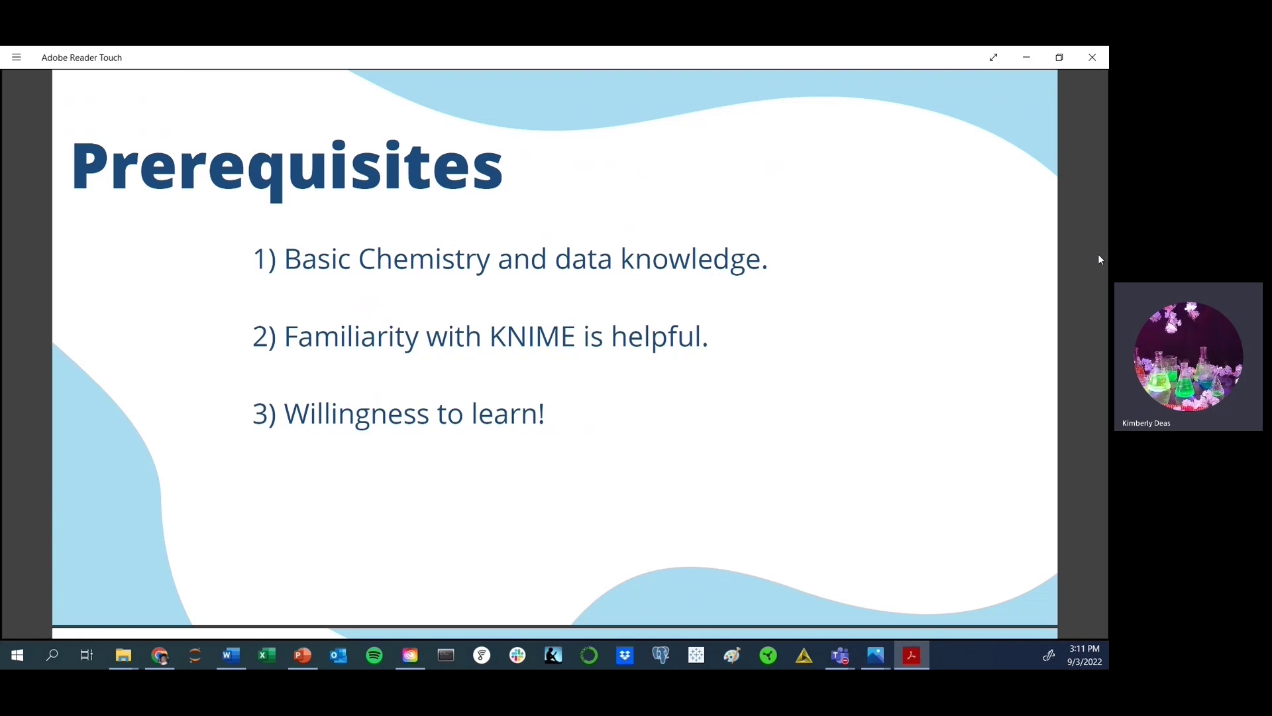
pyautogui.moveTo(1102, 260)
pyautogui.moveTo(1103, 260); pyautogui.dragTo(1095, 332)
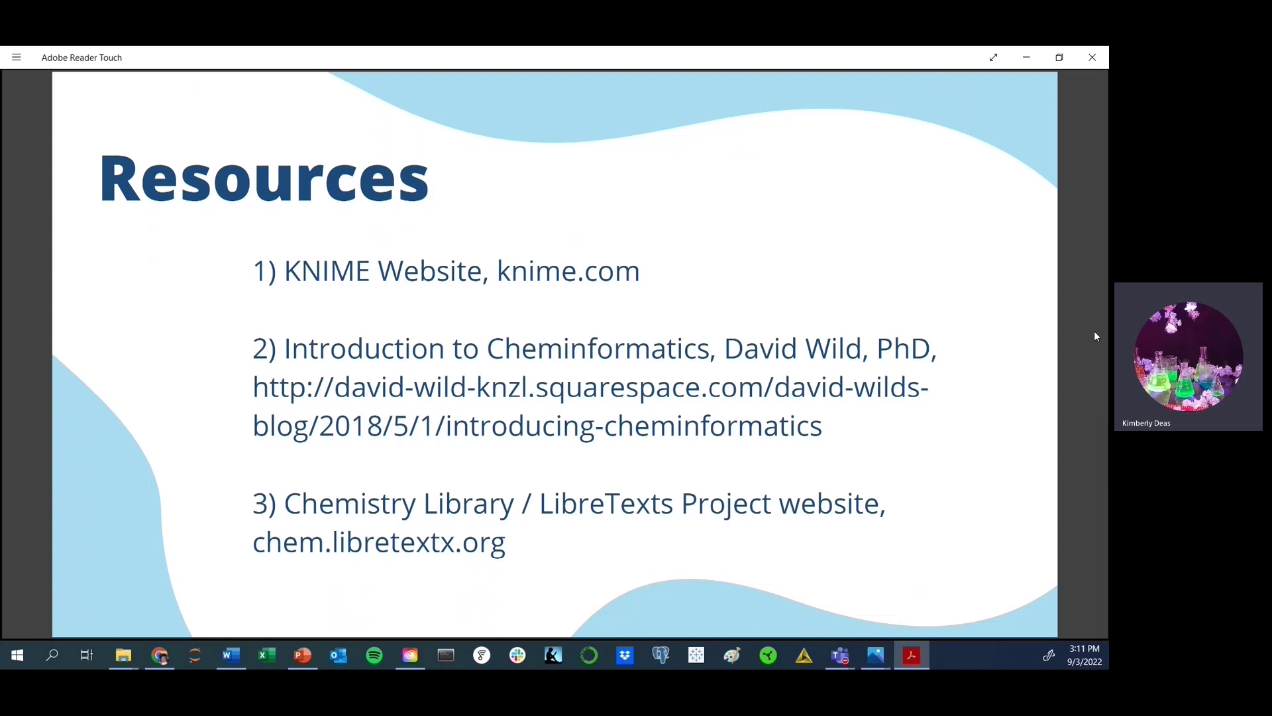
pyautogui.moveTo(1104, 335); pyautogui.dragTo(1100, 416)
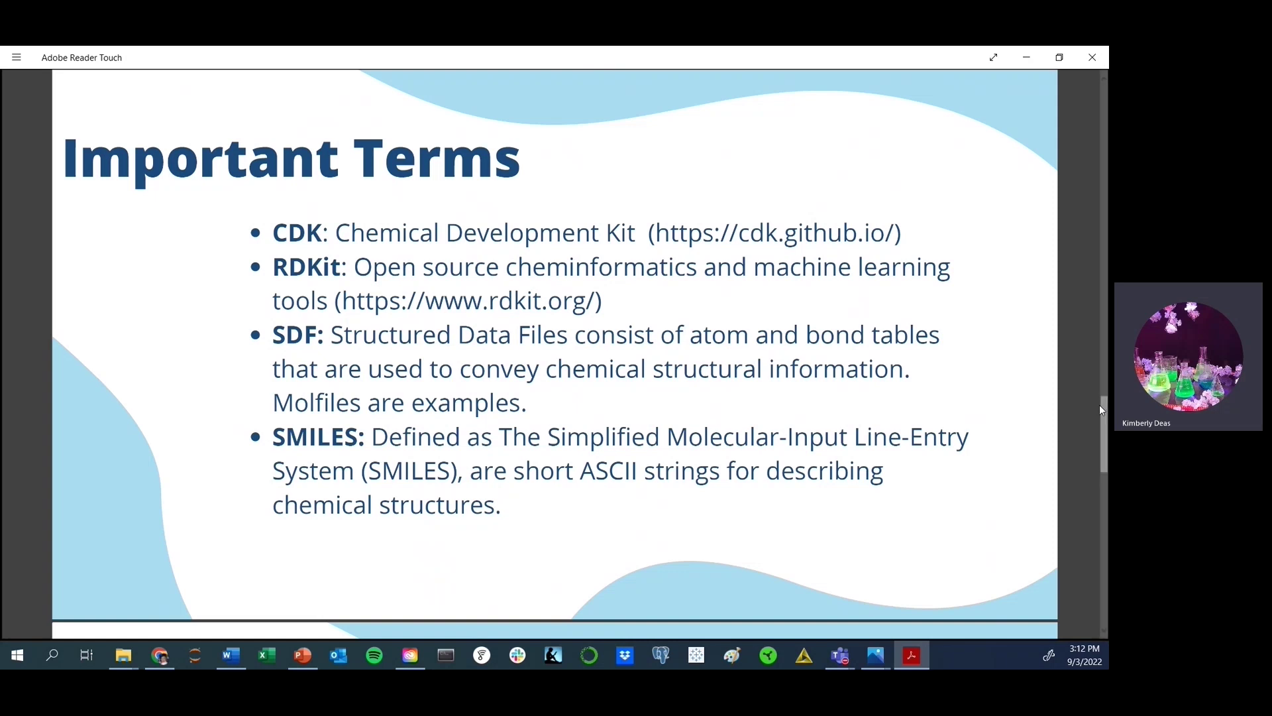
# Step: Scroll below the Important Terms slide to reveal the SMILES to SDF Workflow in KNIME heading
pyautogui.scroll(-1, 1103, 413)
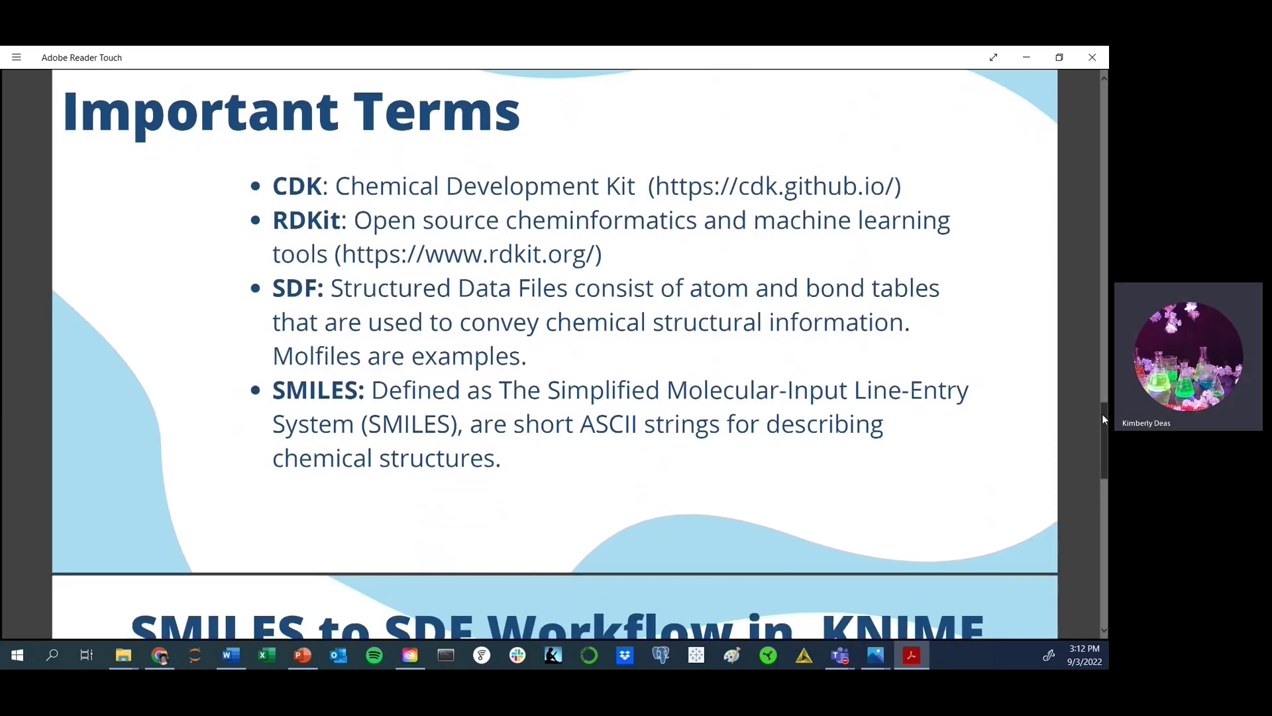
# Step: Scroll the slides down to the SMILES to SDF Workflow in KNIME overview
pyautogui.moveTo(1103, 415); pyautogui.dragTo(1107, 488)
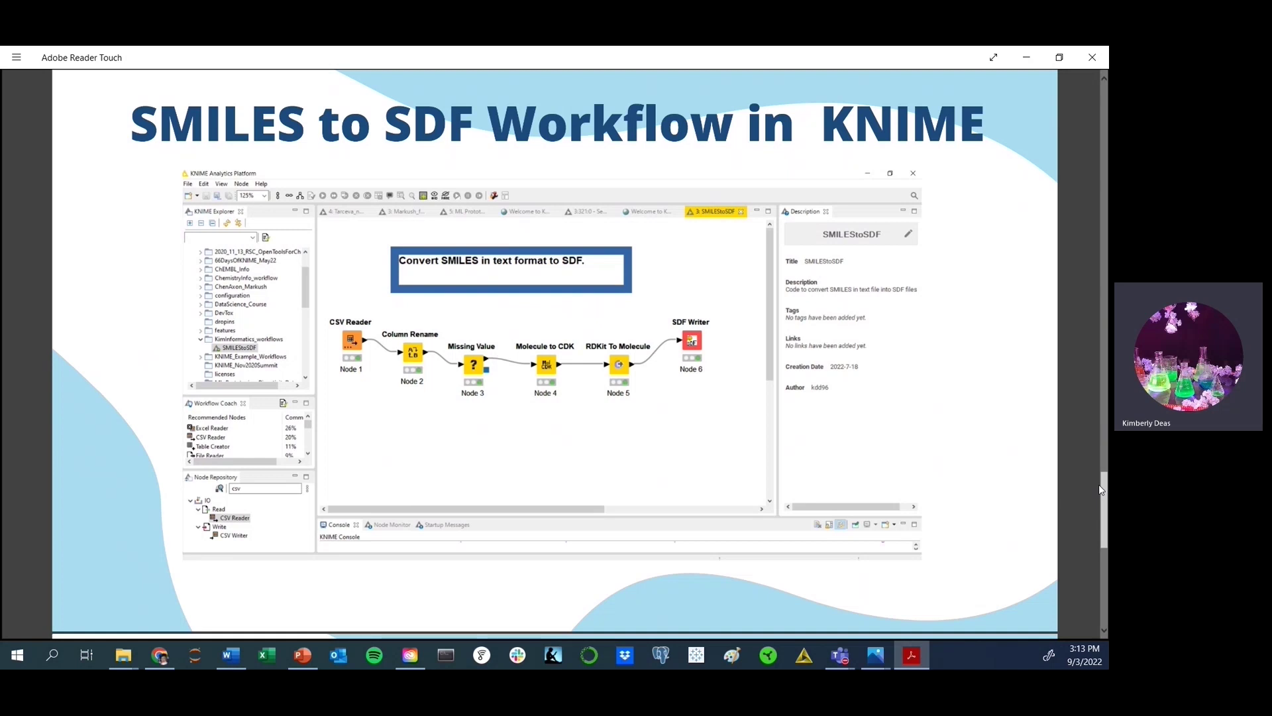
pyautogui.moveTo(1101, 489); pyautogui.dragTo(1100, 562)
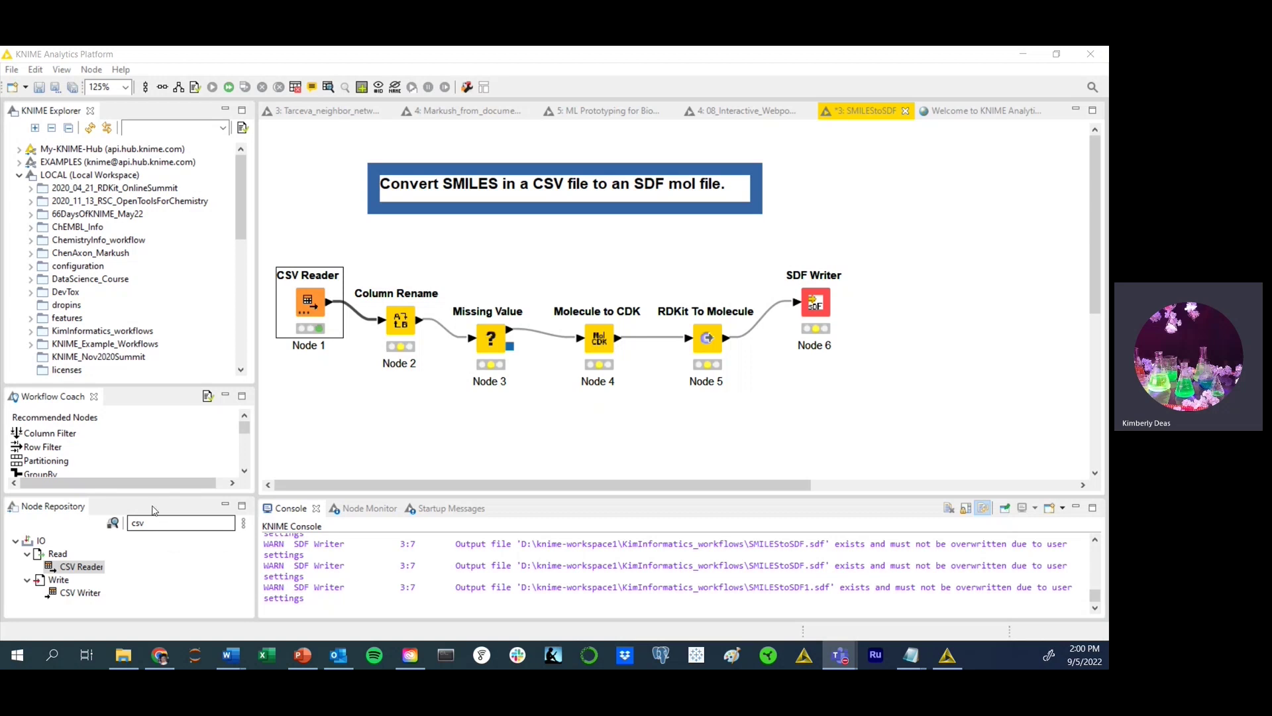
pyautogui.click(92, 569)
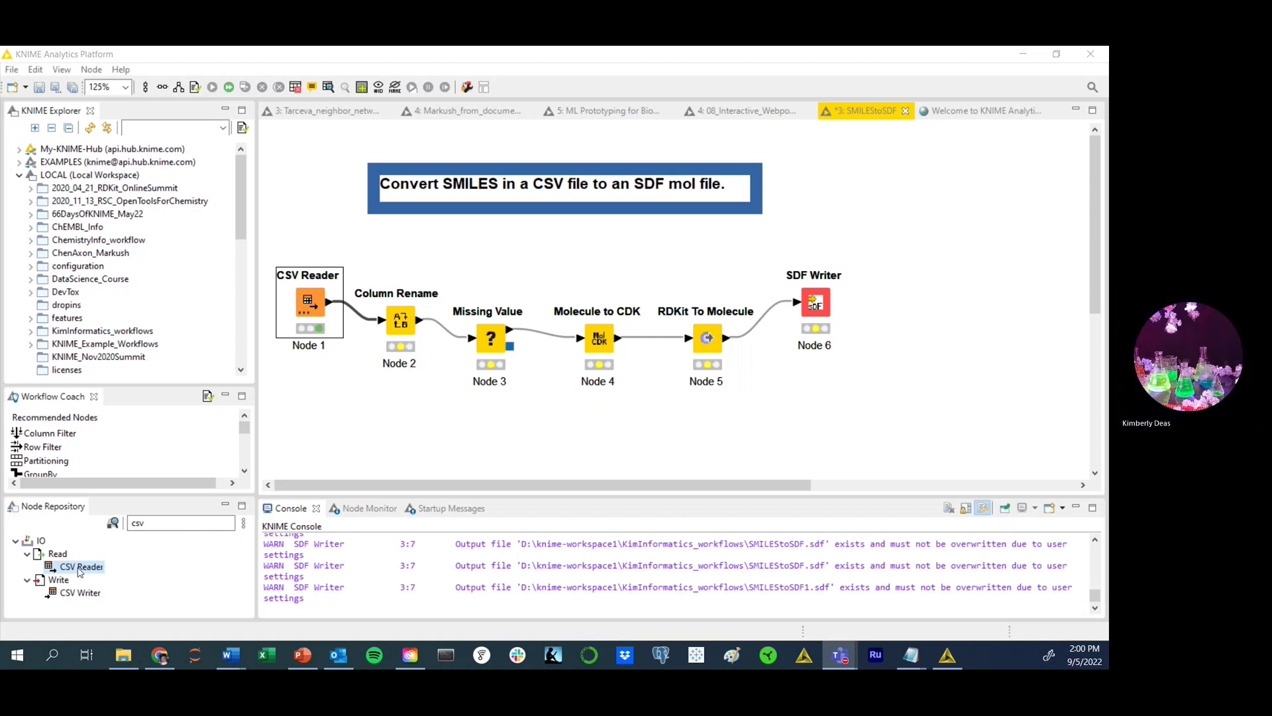
pyautogui.moveTo(79, 570)
pyautogui.mouseDown()
pyautogui.moveTo(345, 419)
pyautogui.moveTo(341, 441)
pyautogui.moveTo(82, 565)
pyautogui.mouseUp()
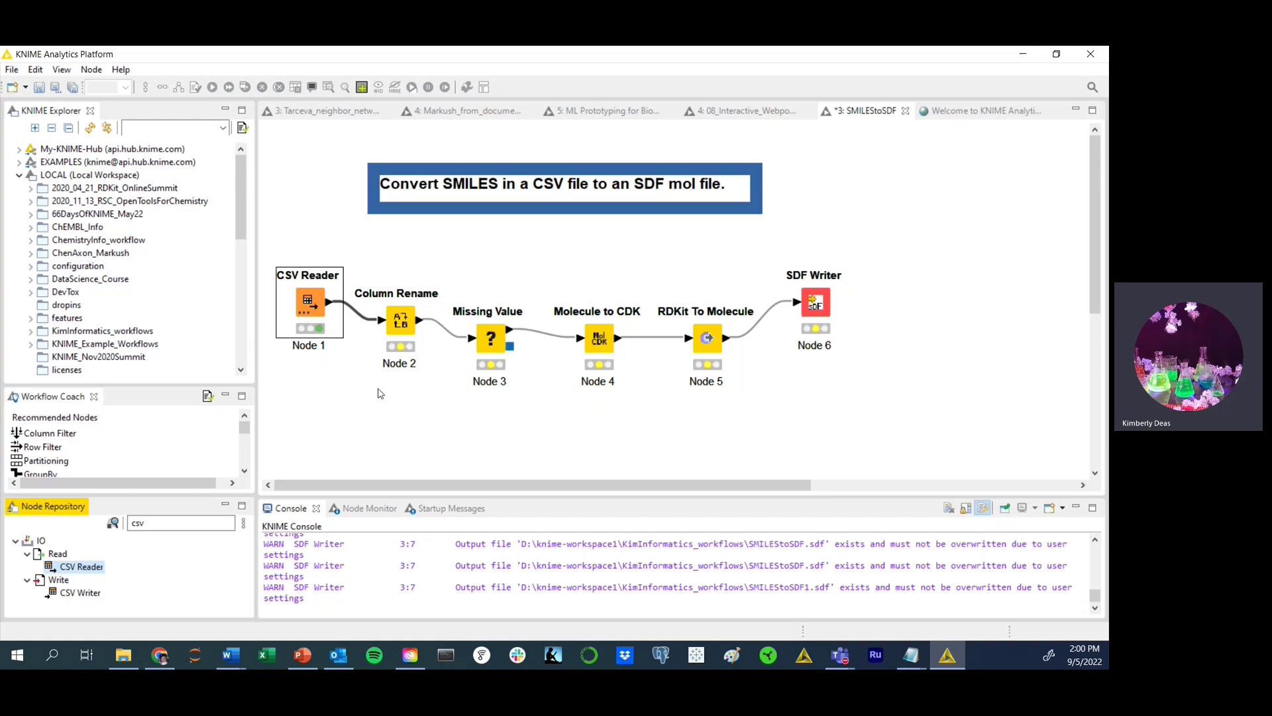
pyautogui.rightClick(302, 294)
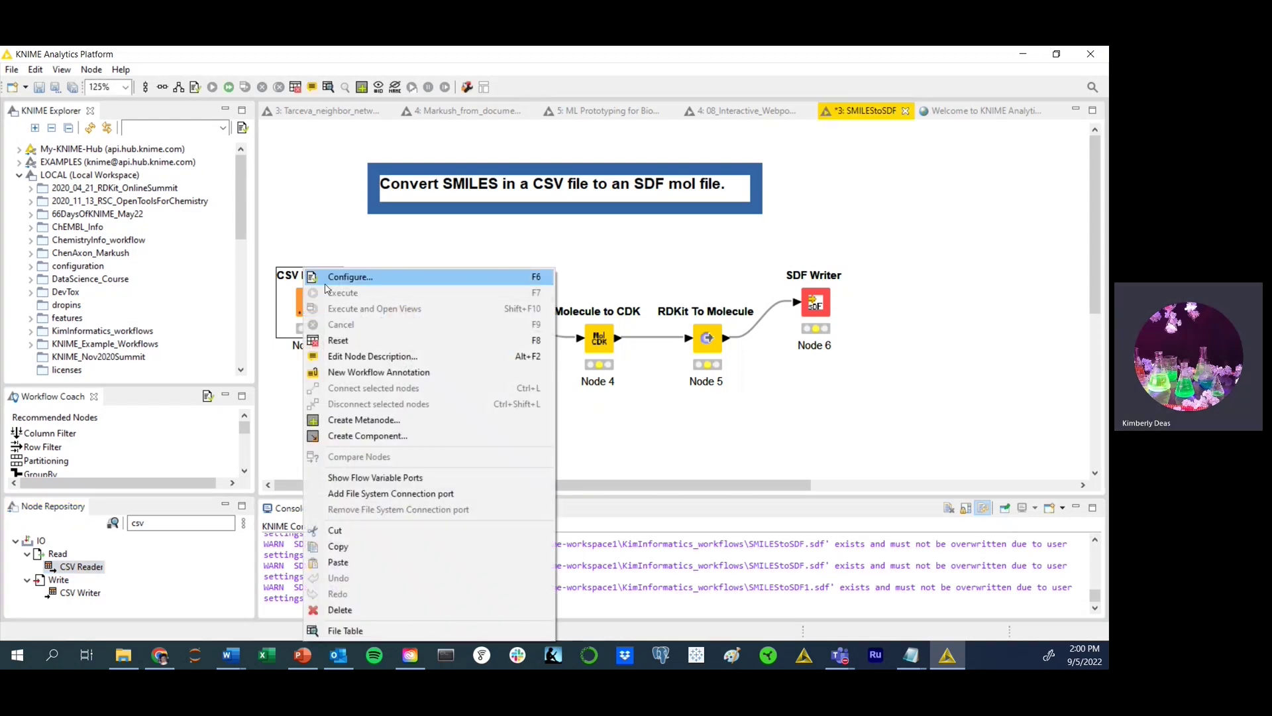
pyautogui.click(351, 276)
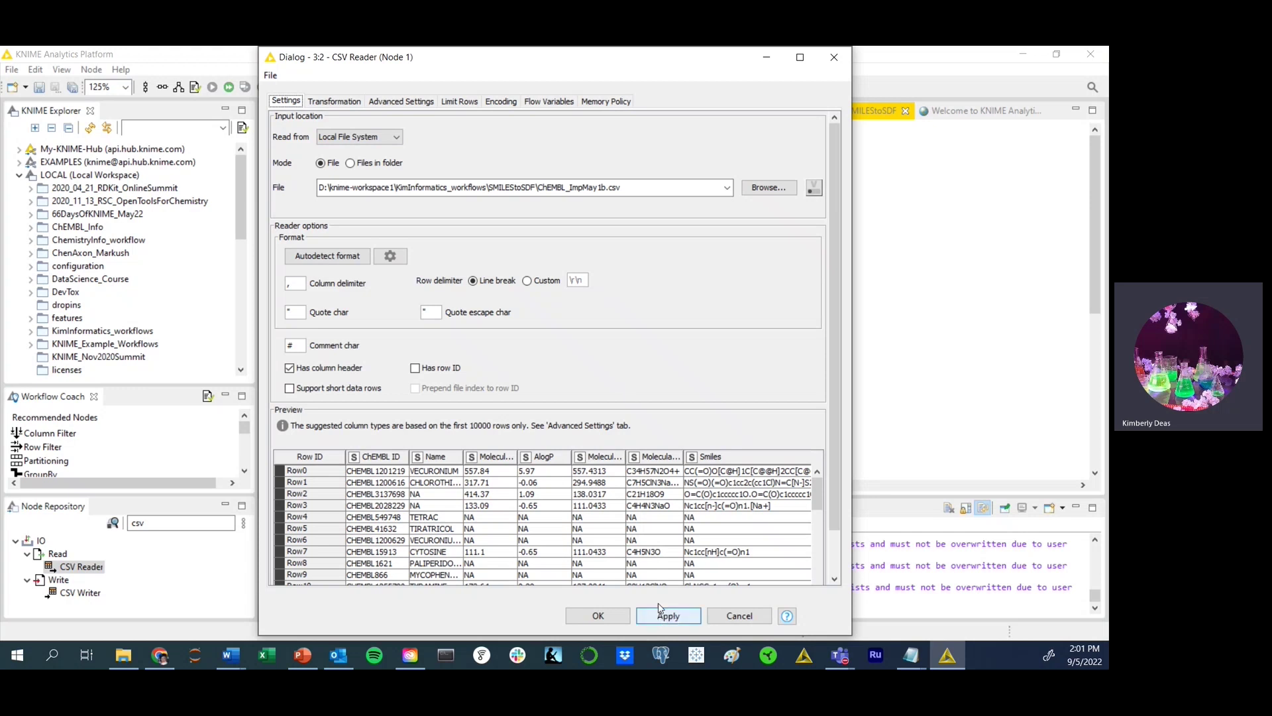
pyautogui.click(739, 616)
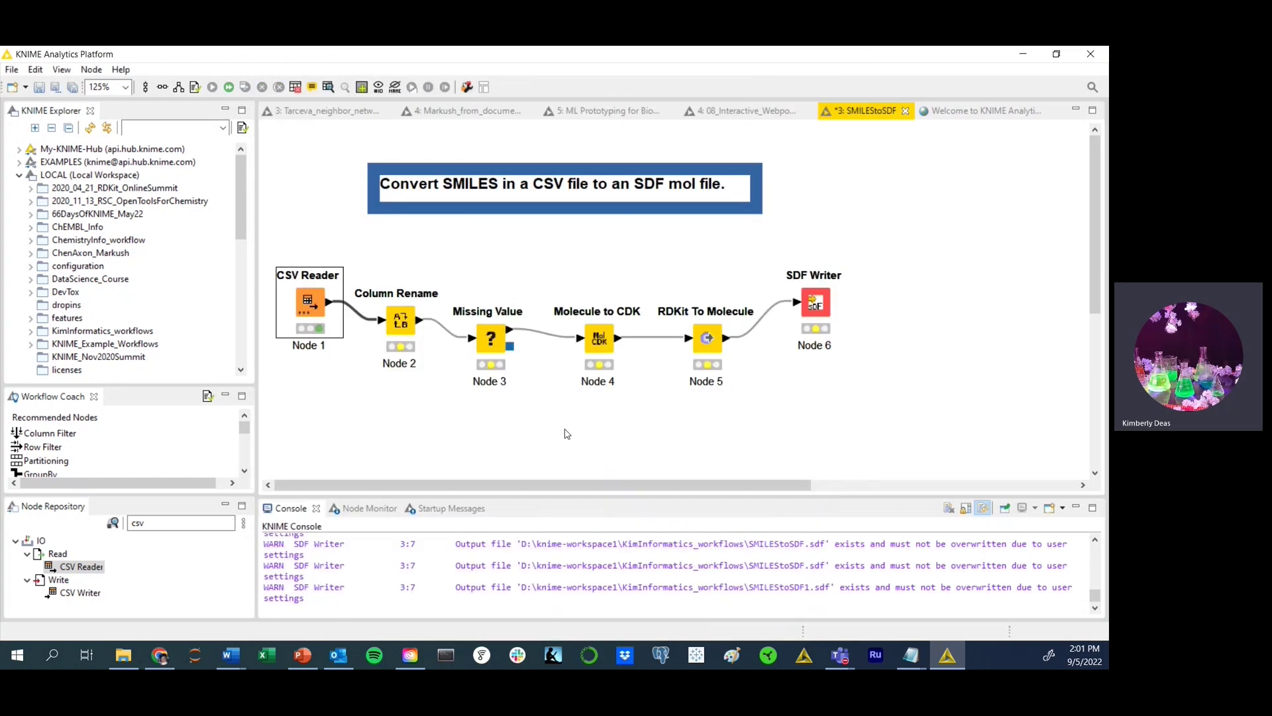
pyautogui.rightClick(306, 304)
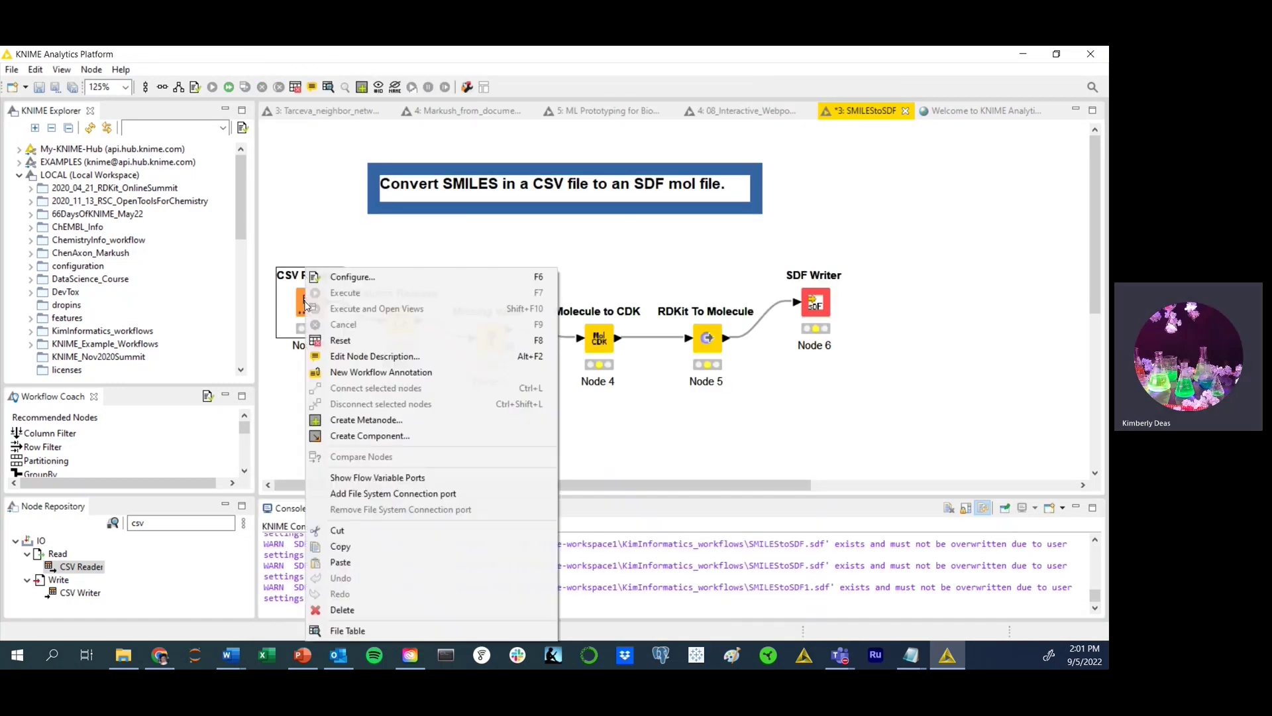
pyautogui.click(347, 631)
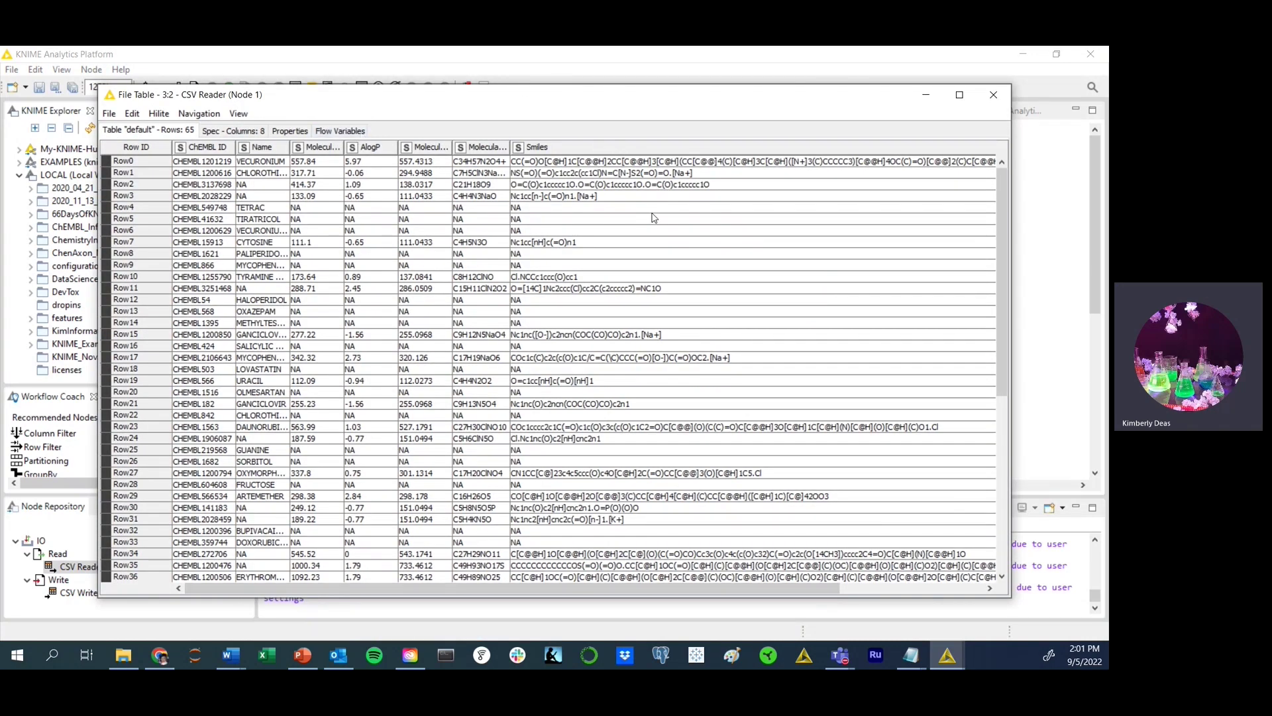
pyautogui.click(992, 96)
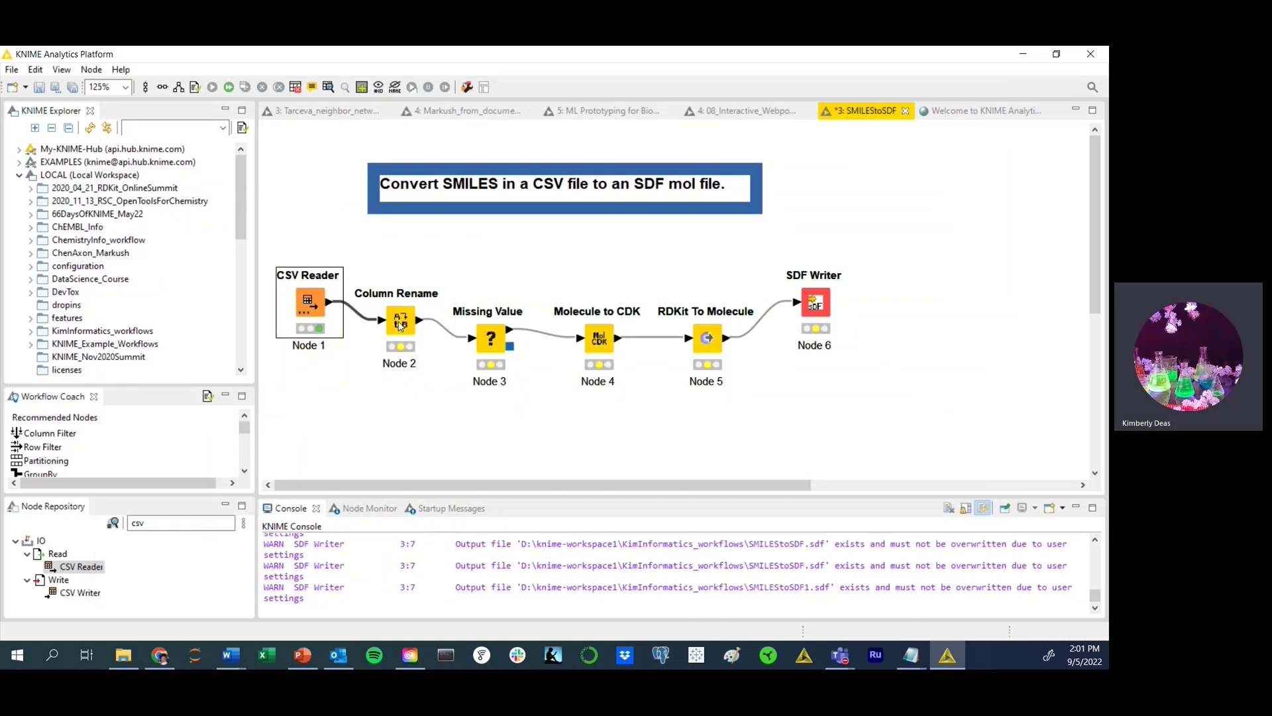
# Step: Configure Column Rename to rename Smiles to SmilesValue, apply, and execute the node
pyautogui.rightClick(400, 324)
pyautogui.click(431, 309)
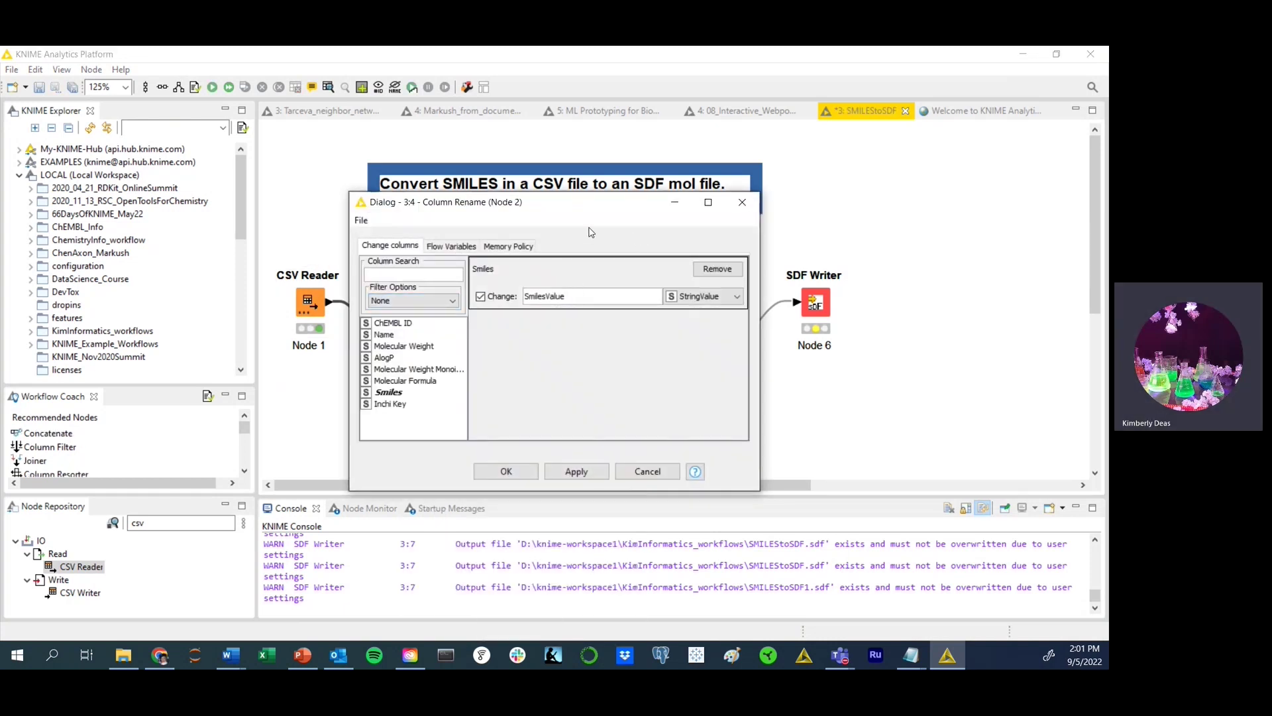
pyautogui.click(391, 394)
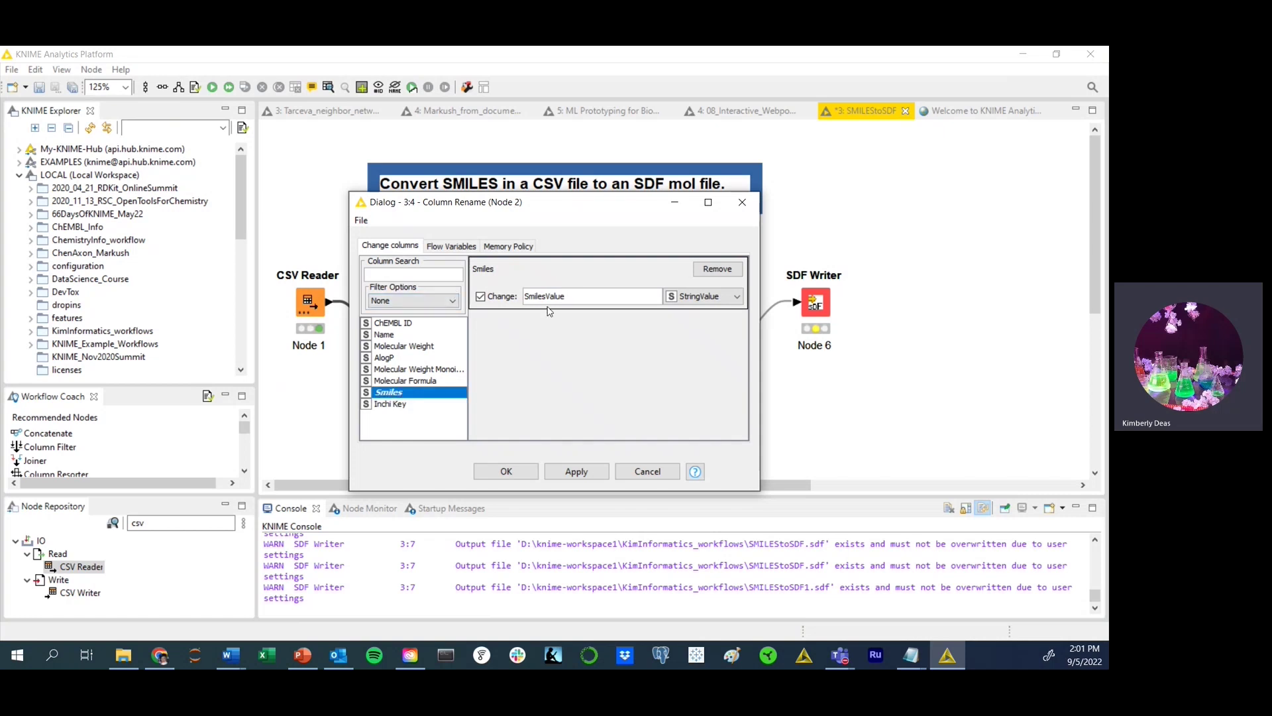
pyautogui.click(579, 293)
pyautogui.click(578, 472)
pyautogui.click(646, 472)
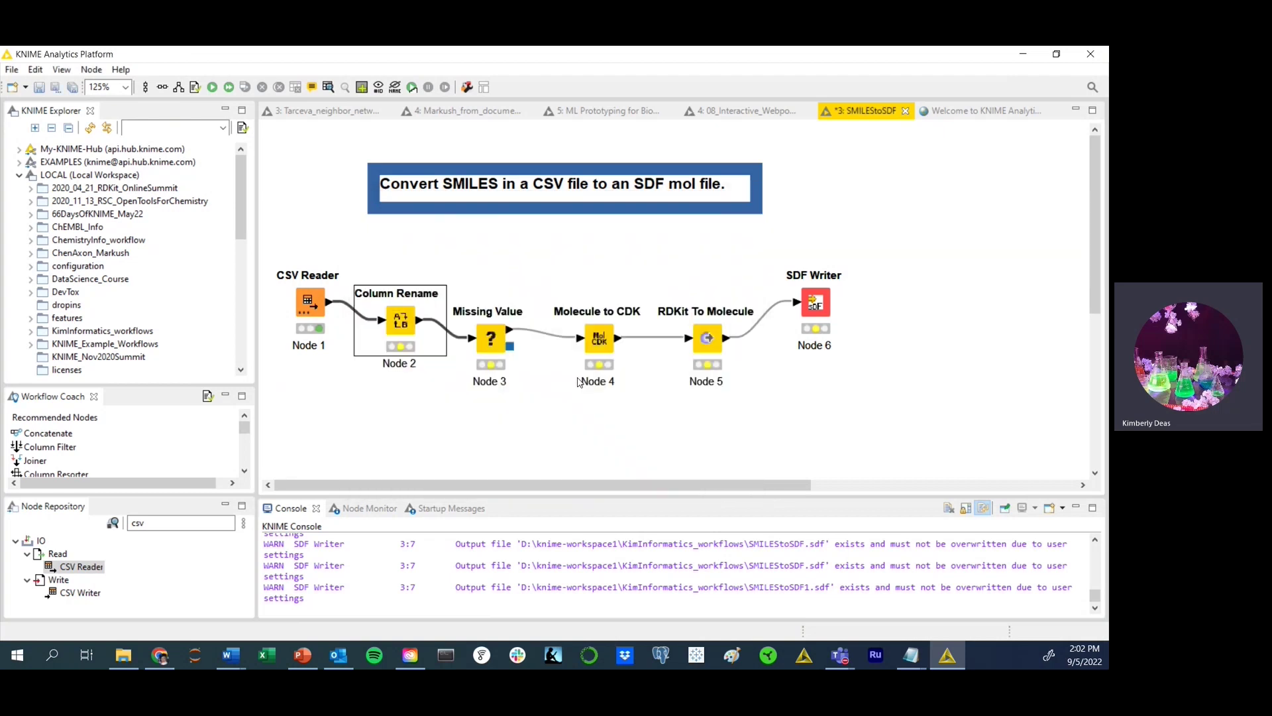
pyautogui.rightClick(397, 322)
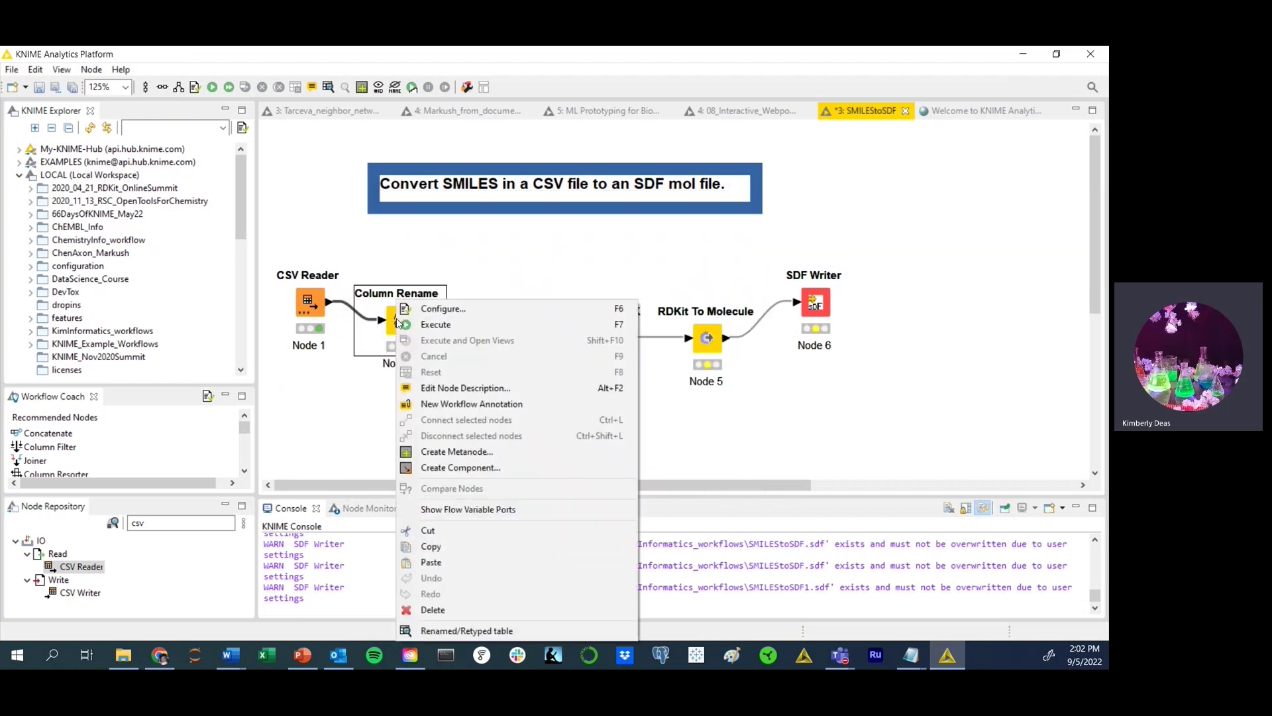
pyautogui.click(407, 324)
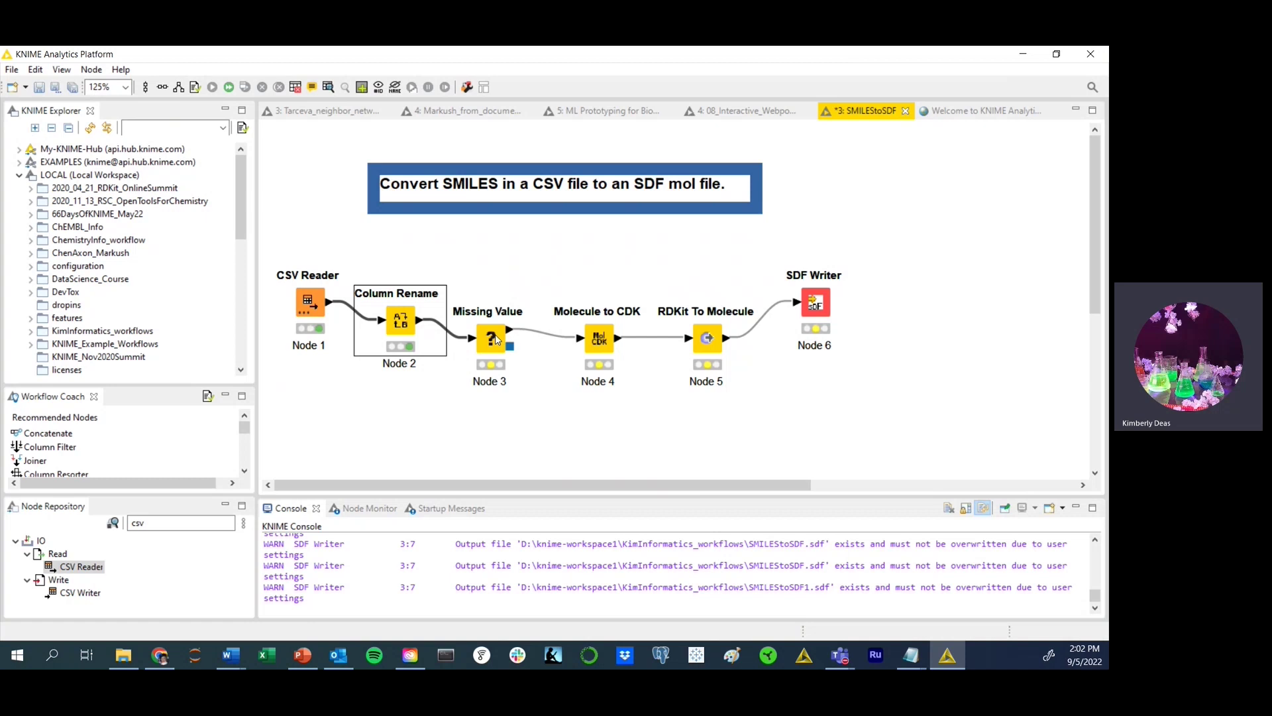
# Step: Leave the Missing Value settings (NA for missing strings) unchanged and execute the node
pyautogui.rightClick(497, 340)
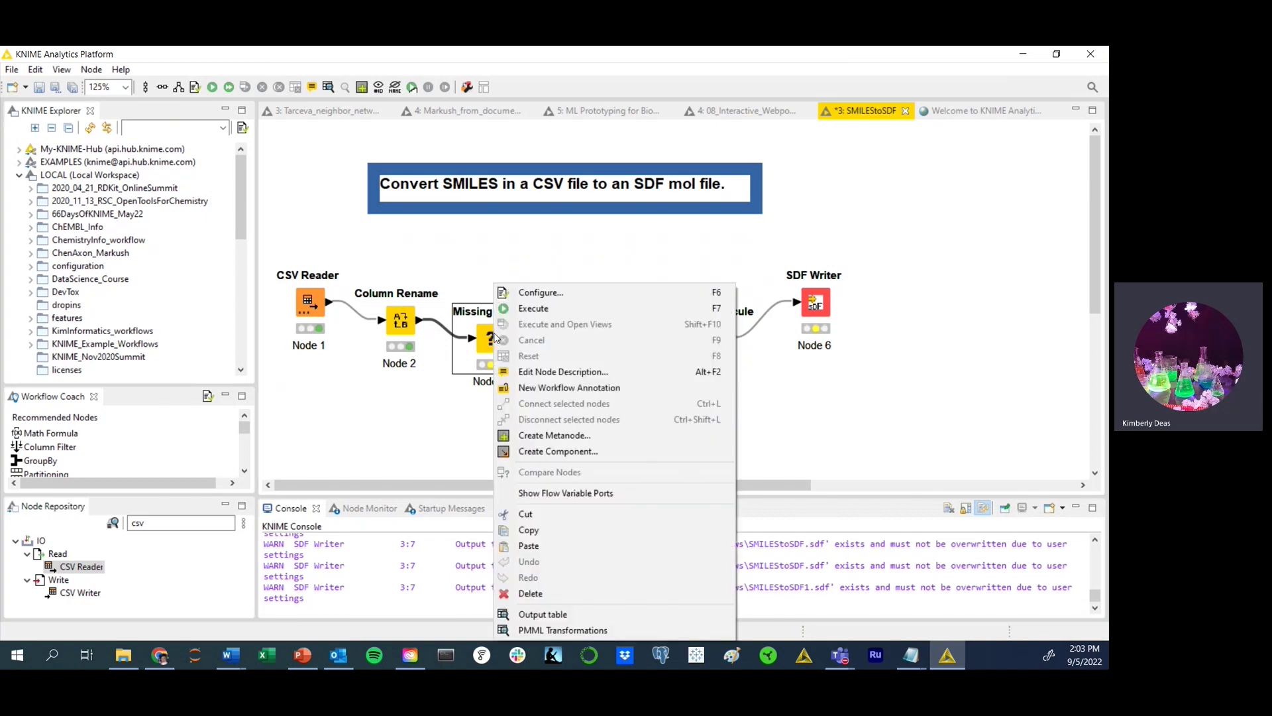
pyautogui.click(522, 294)
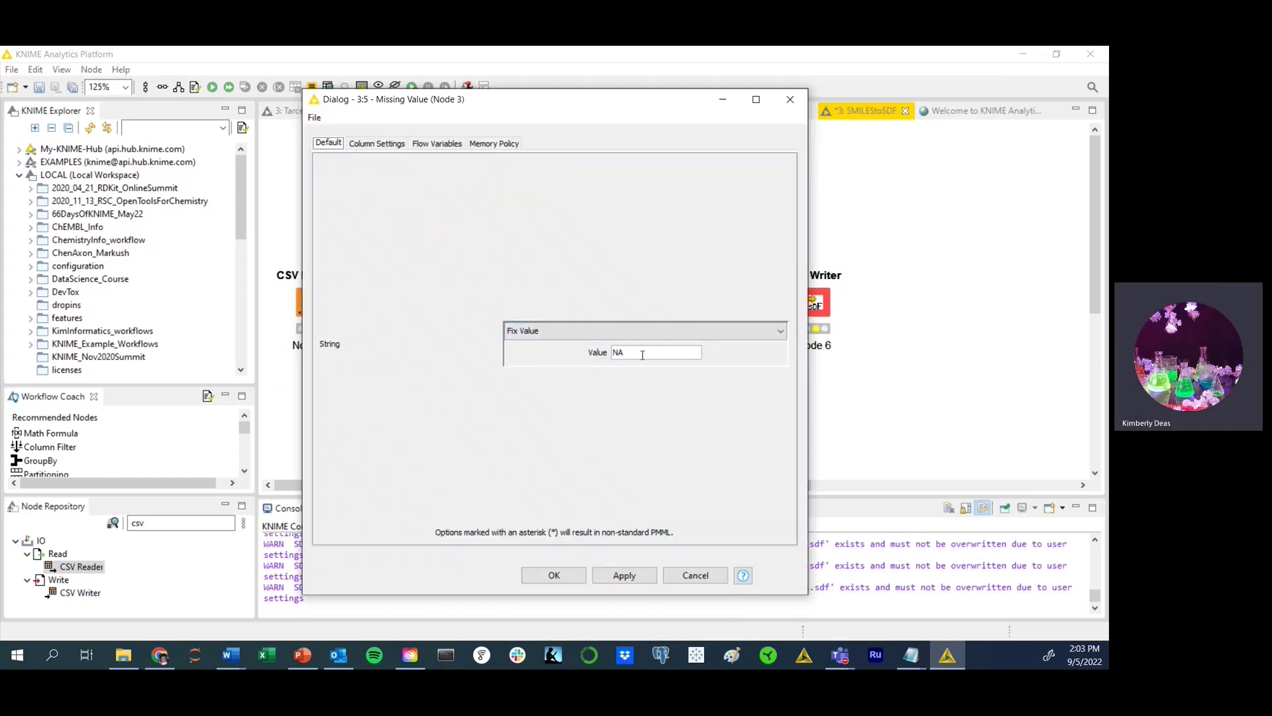
pyautogui.click(697, 578)
pyautogui.rightClick(489, 338)
pyautogui.click(505, 309)
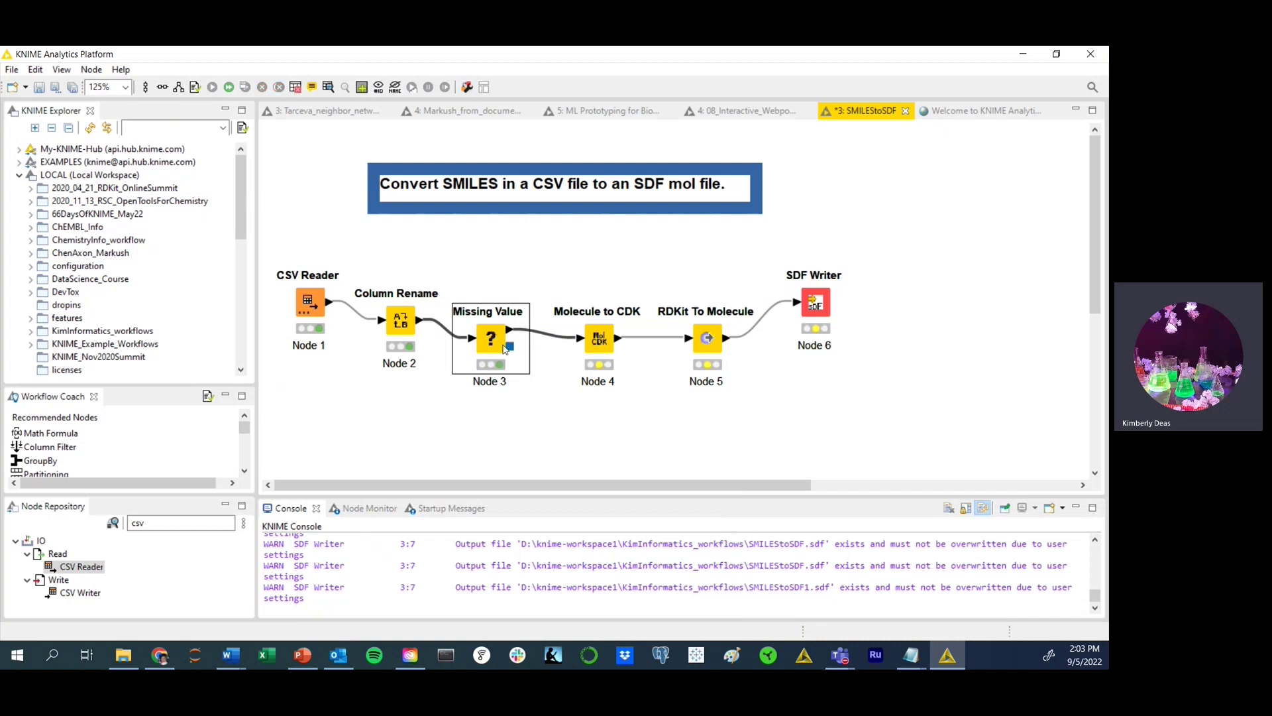
# Step: Inspect the Missing Value node's output table, then close it
pyautogui.rightClick(490, 336)
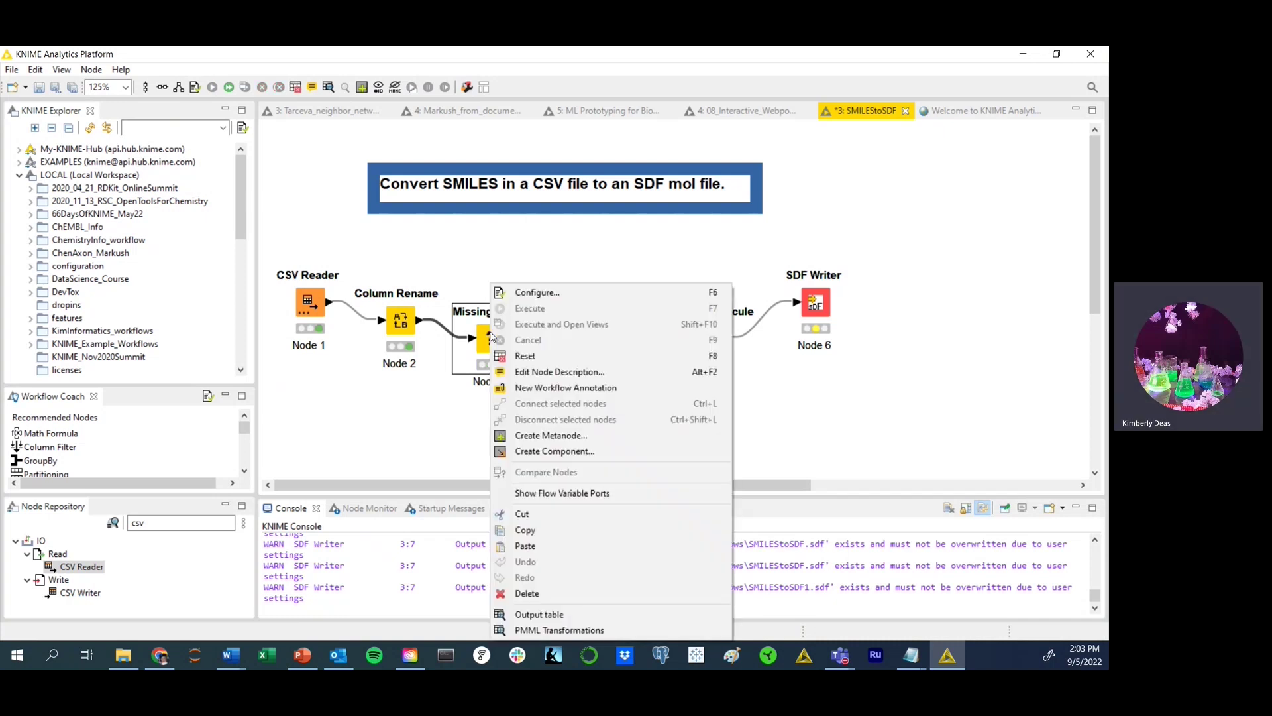
pyautogui.click(583, 618)
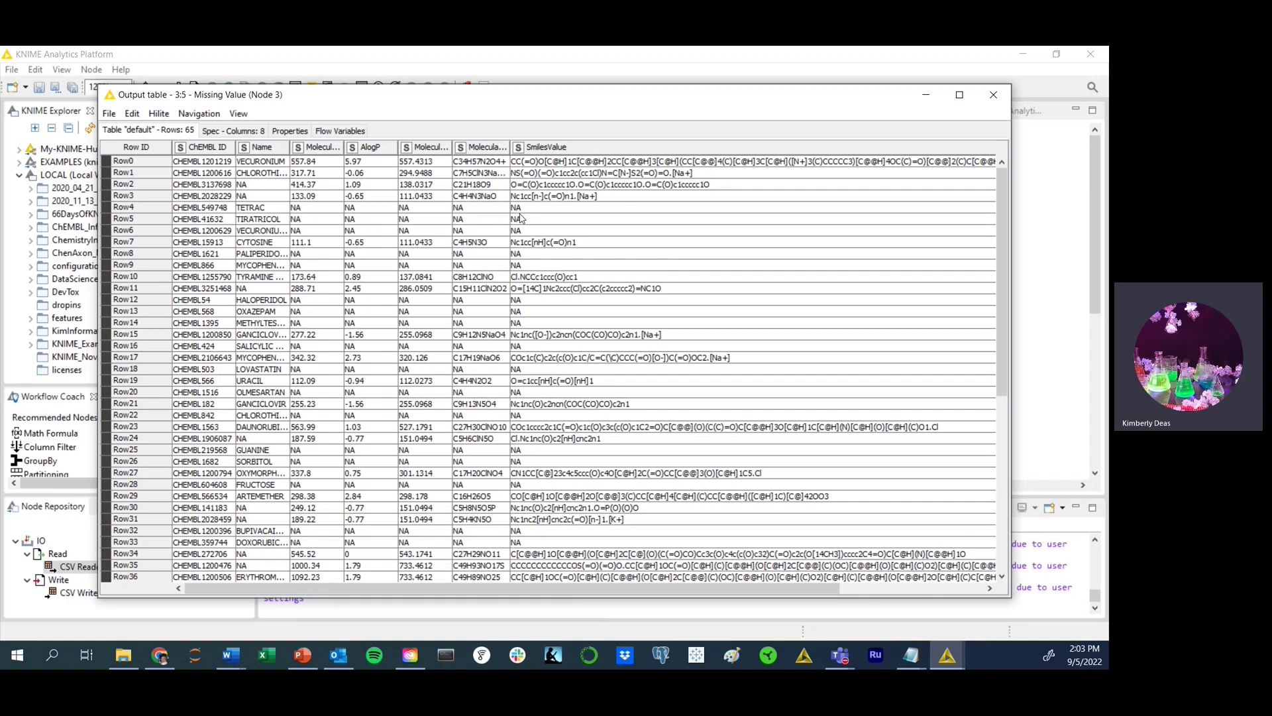
pyautogui.click(993, 95)
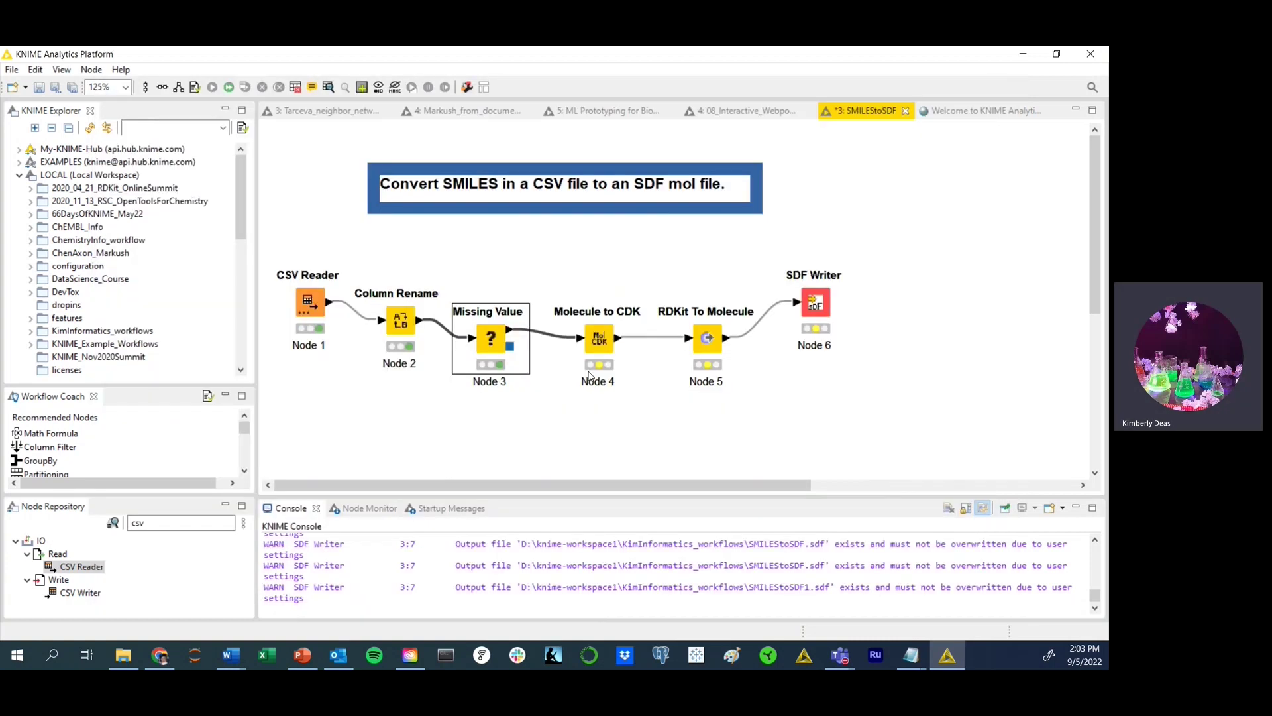
# Step: Review Molecule to CDK settings (SmilesValue, 2D coordinates) without changes and execute Node 4
pyautogui.rightClick(601, 338)
pyautogui.click(623, 311)
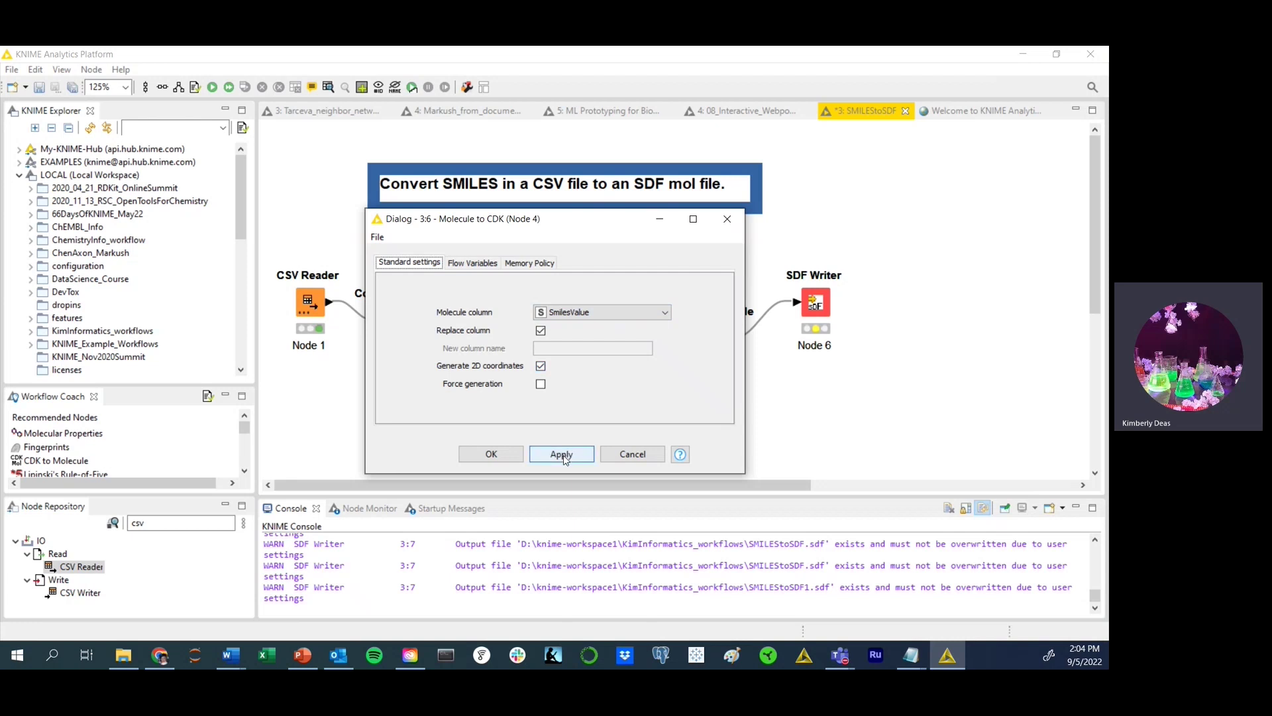
pyautogui.click(633, 458)
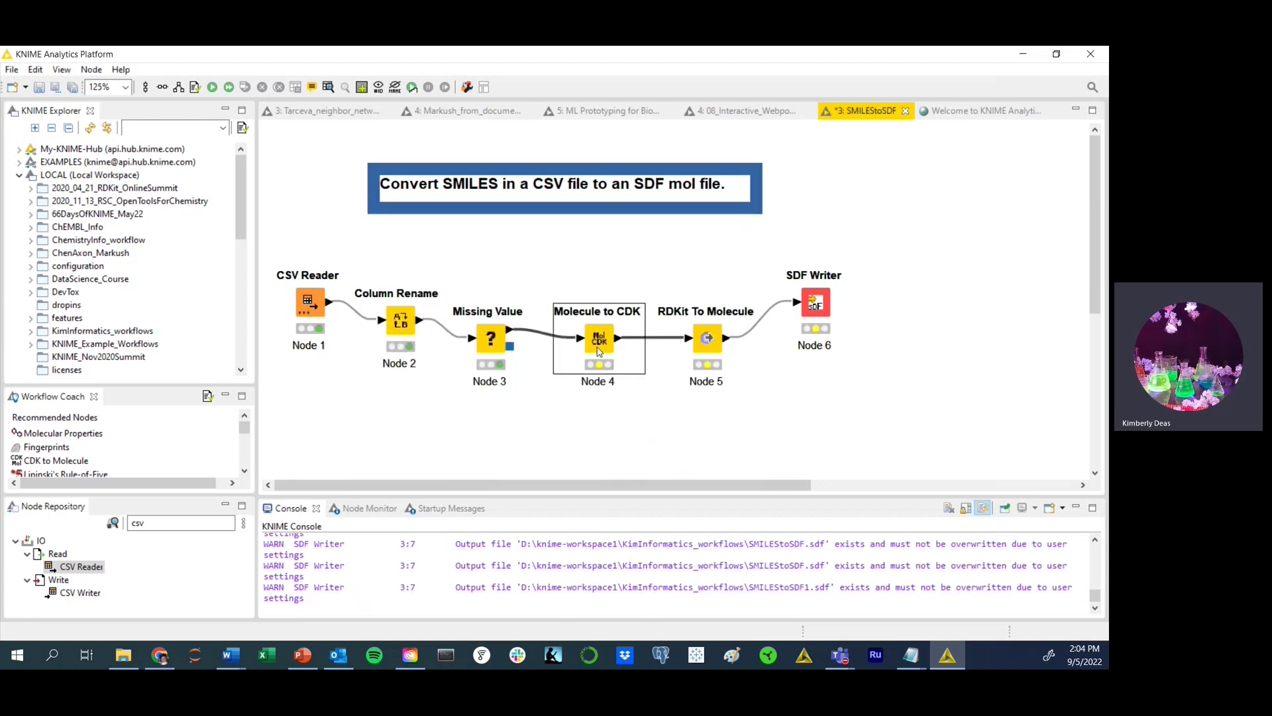
pyautogui.rightClick(593, 341)
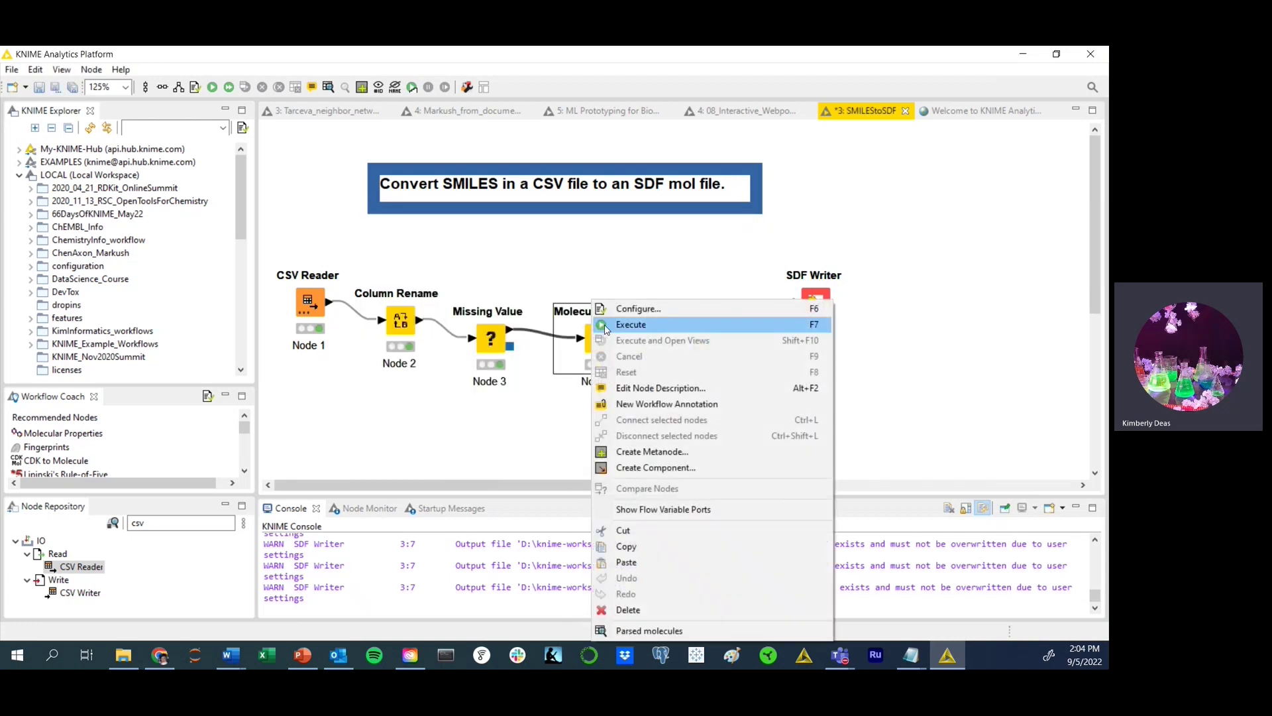
pyautogui.click(605, 324)
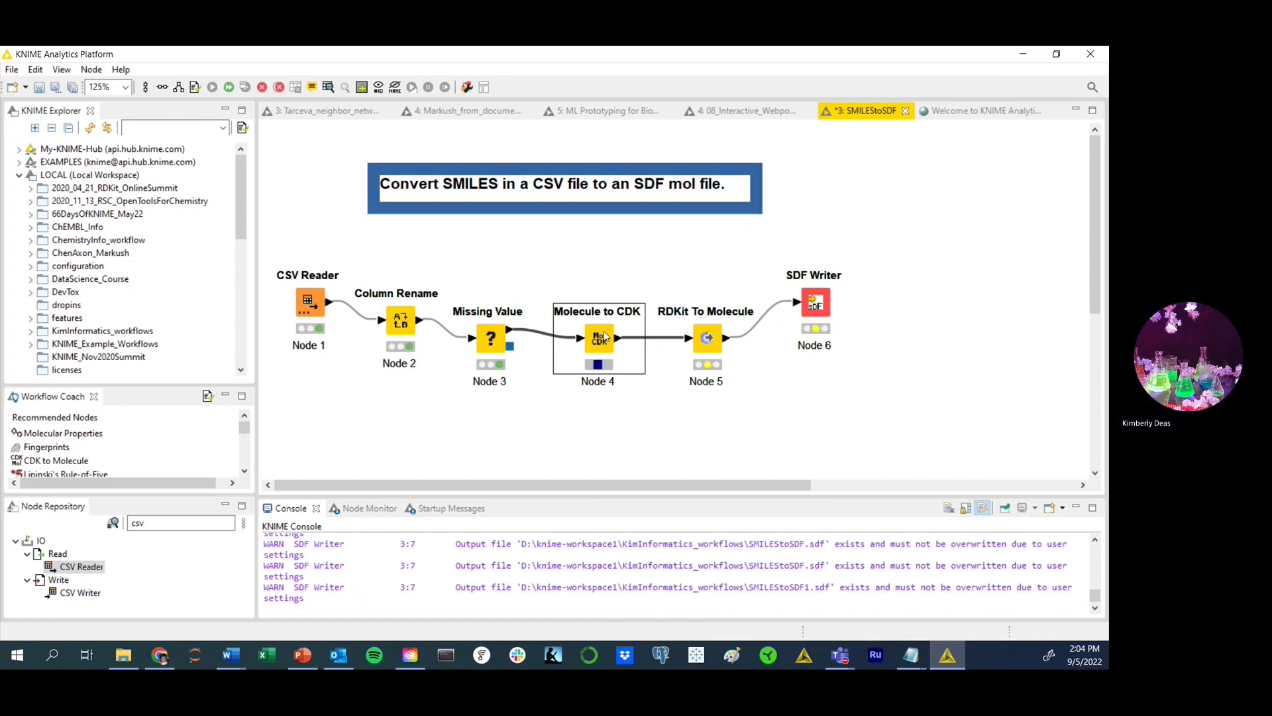
pyautogui.rightClick(604, 338)
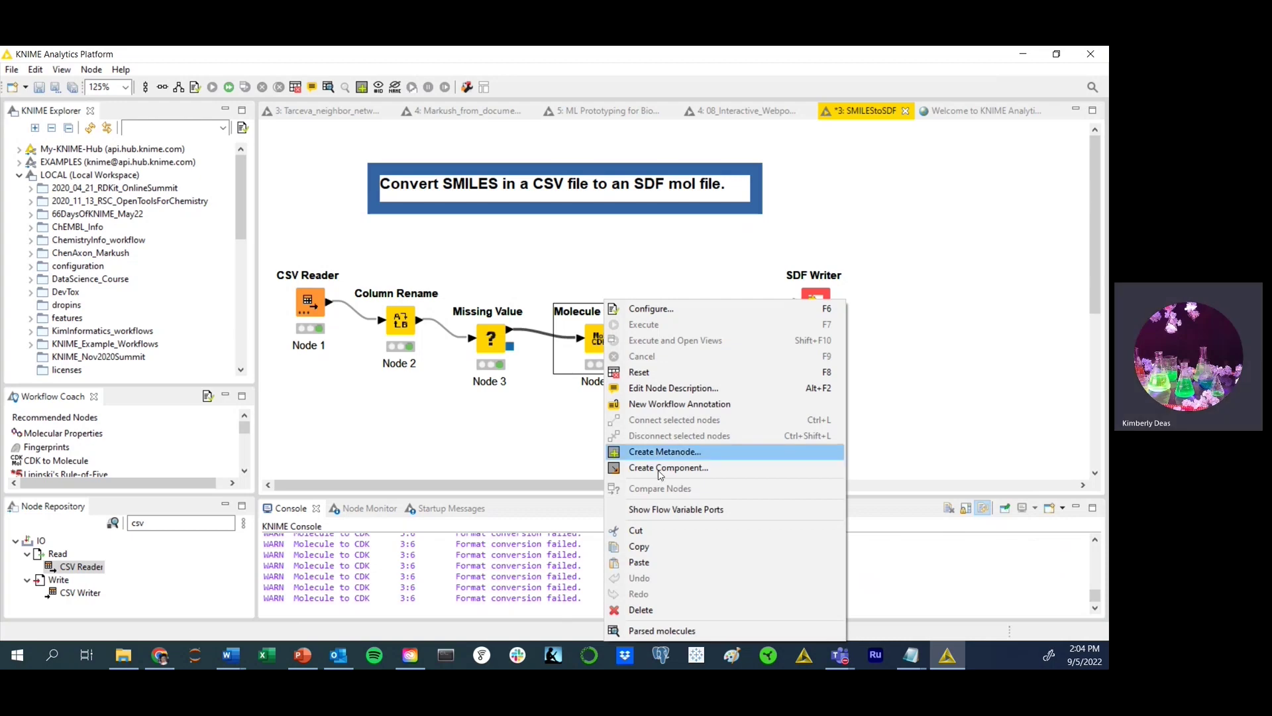
pyautogui.click(683, 634)
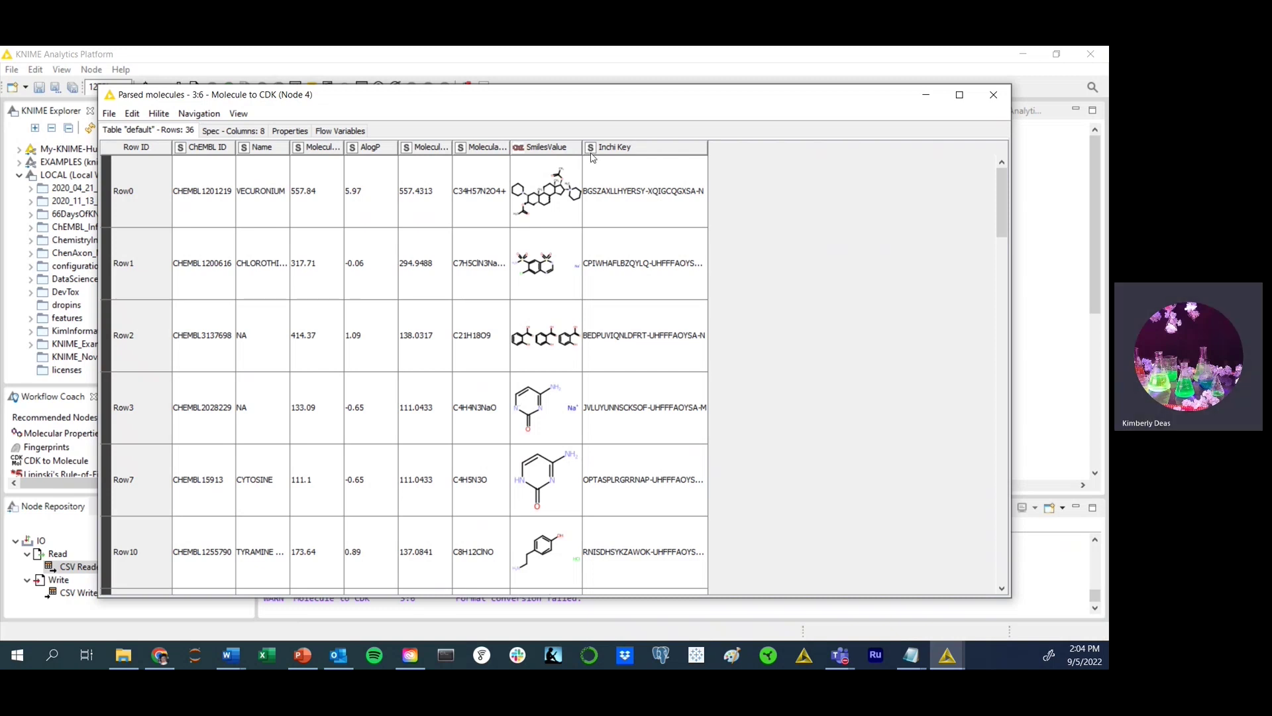
pyautogui.moveTo(583, 150); pyautogui.dragTo(769, 147)
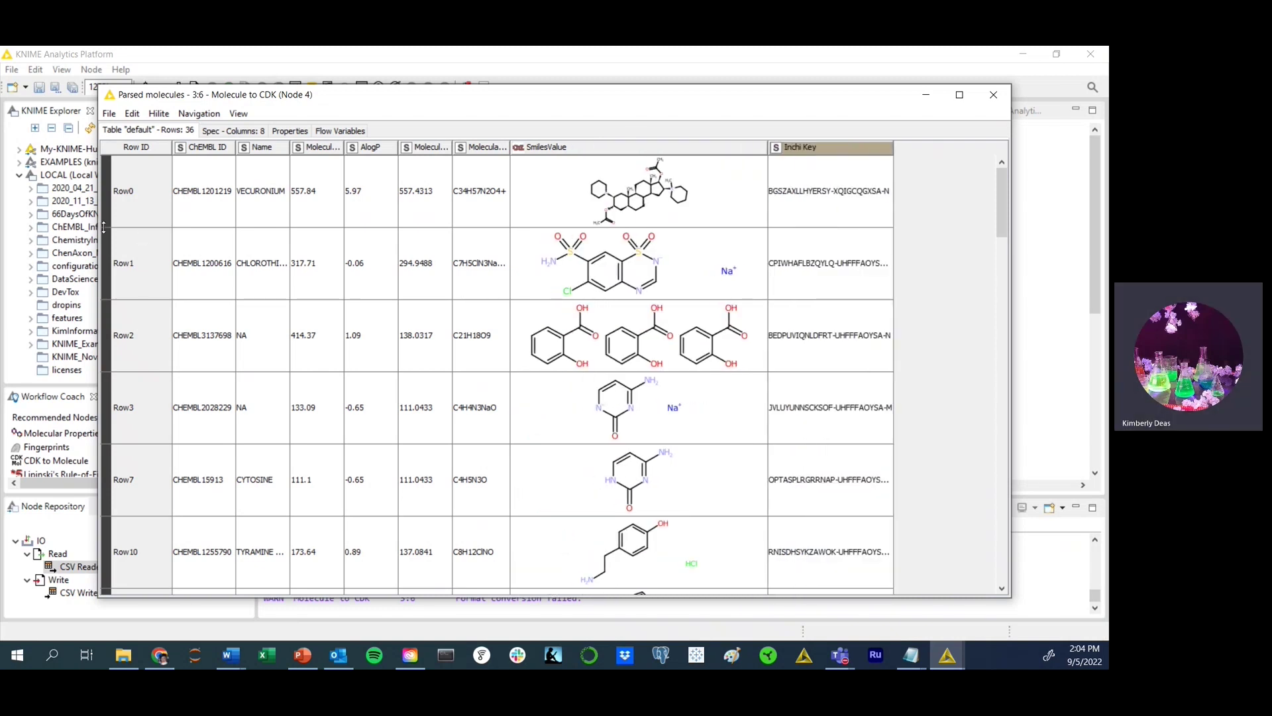
pyautogui.moveTo(101, 228); pyautogui.dragTo(102, 319)
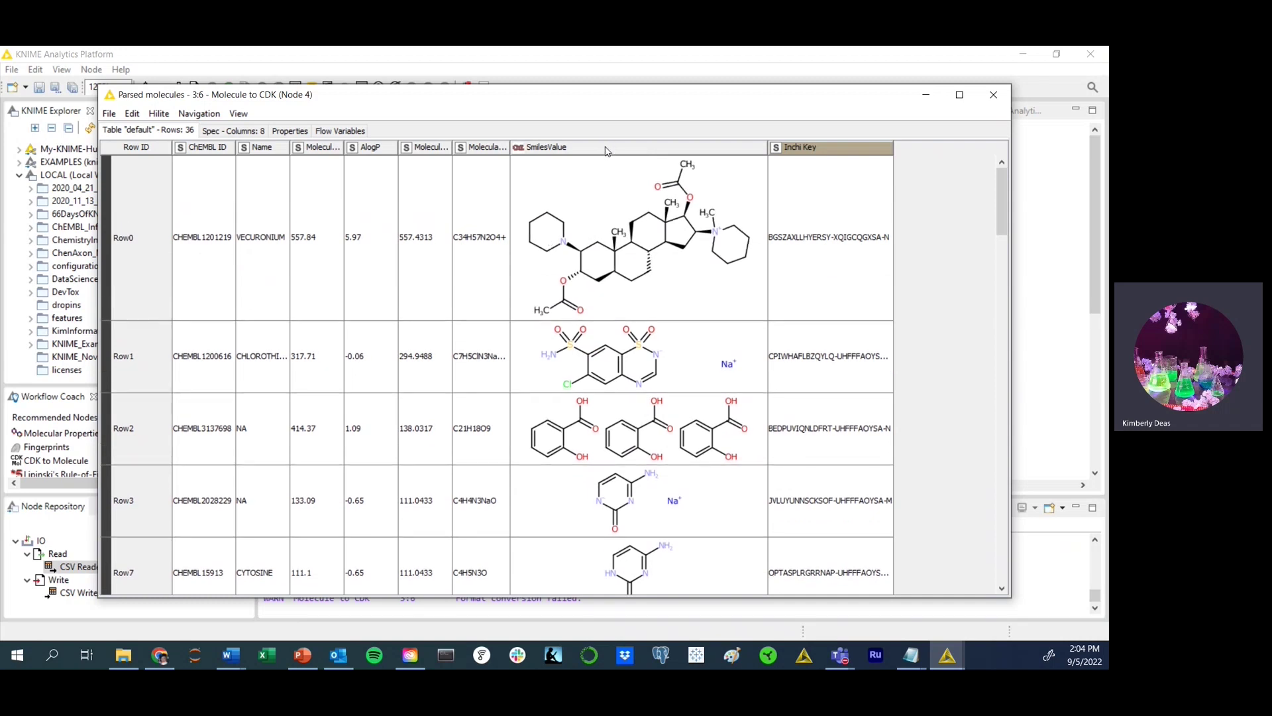
pyautogui.rightClick(604, 150)
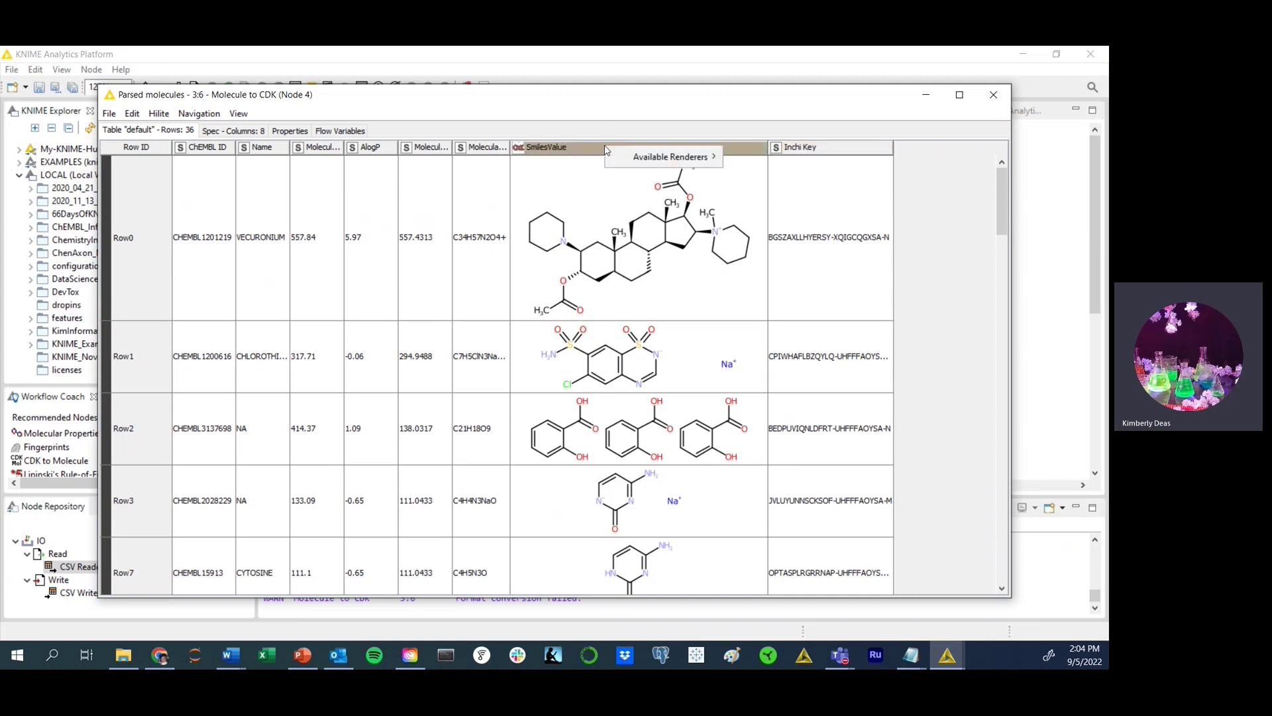
pyautogui.moveTo(622, 157)
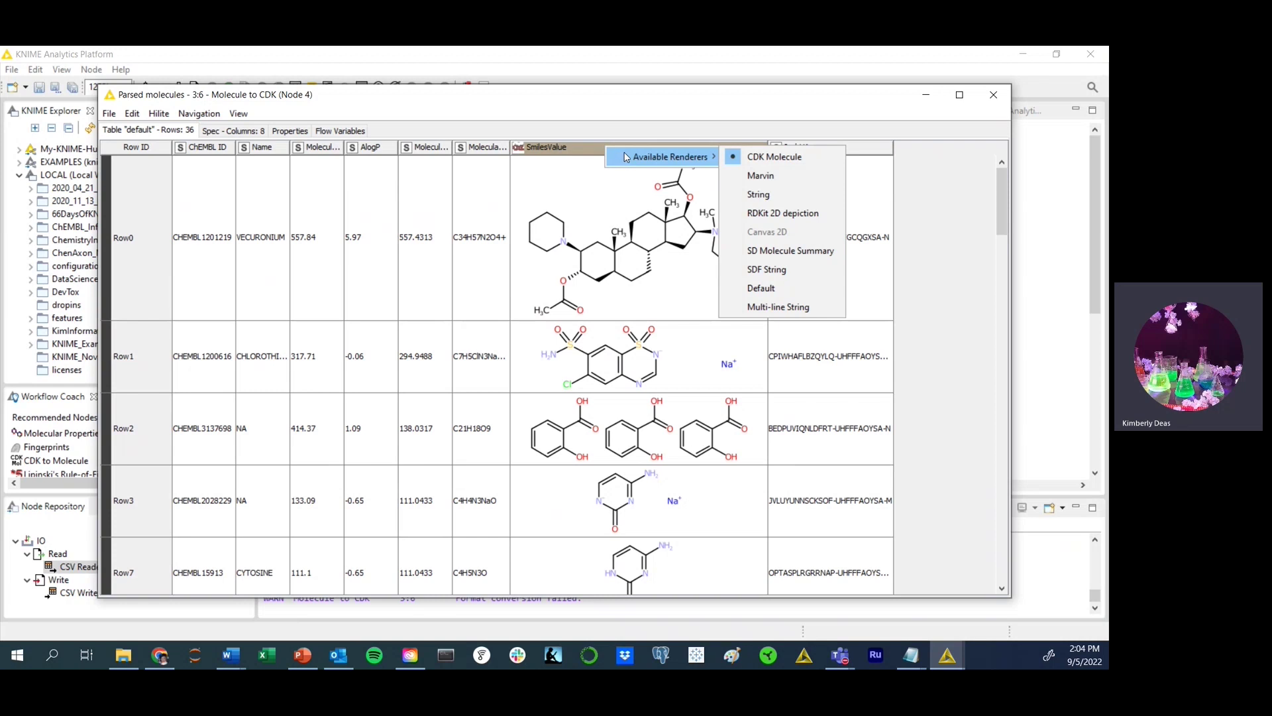
pyautogui.click(758, 194)
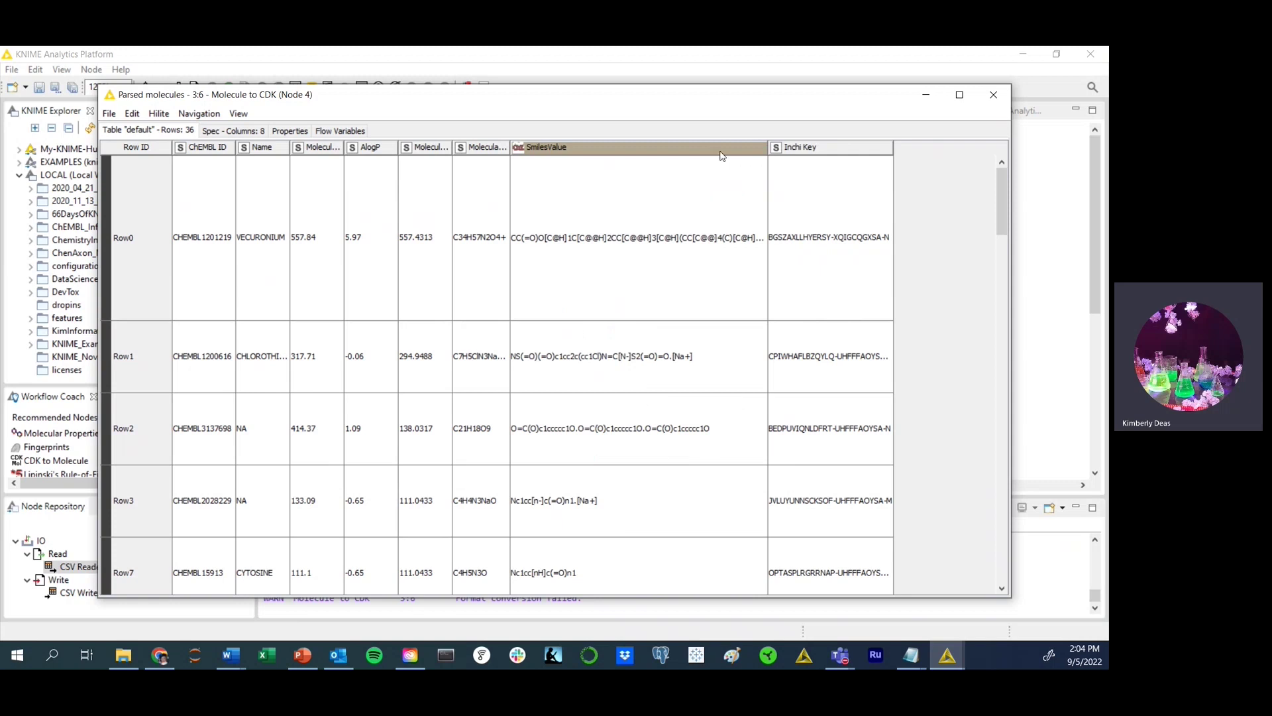
pyautogui.rightClick(688, 148)
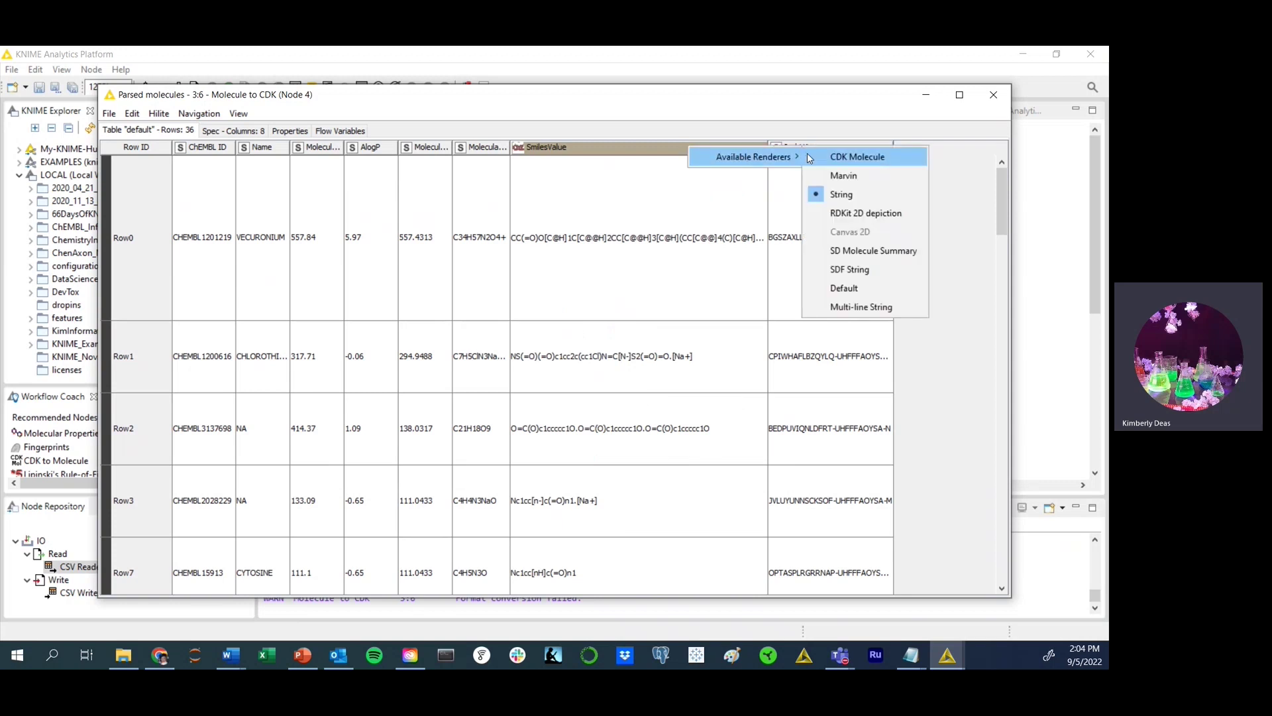
pyautogui.click(829, 159)
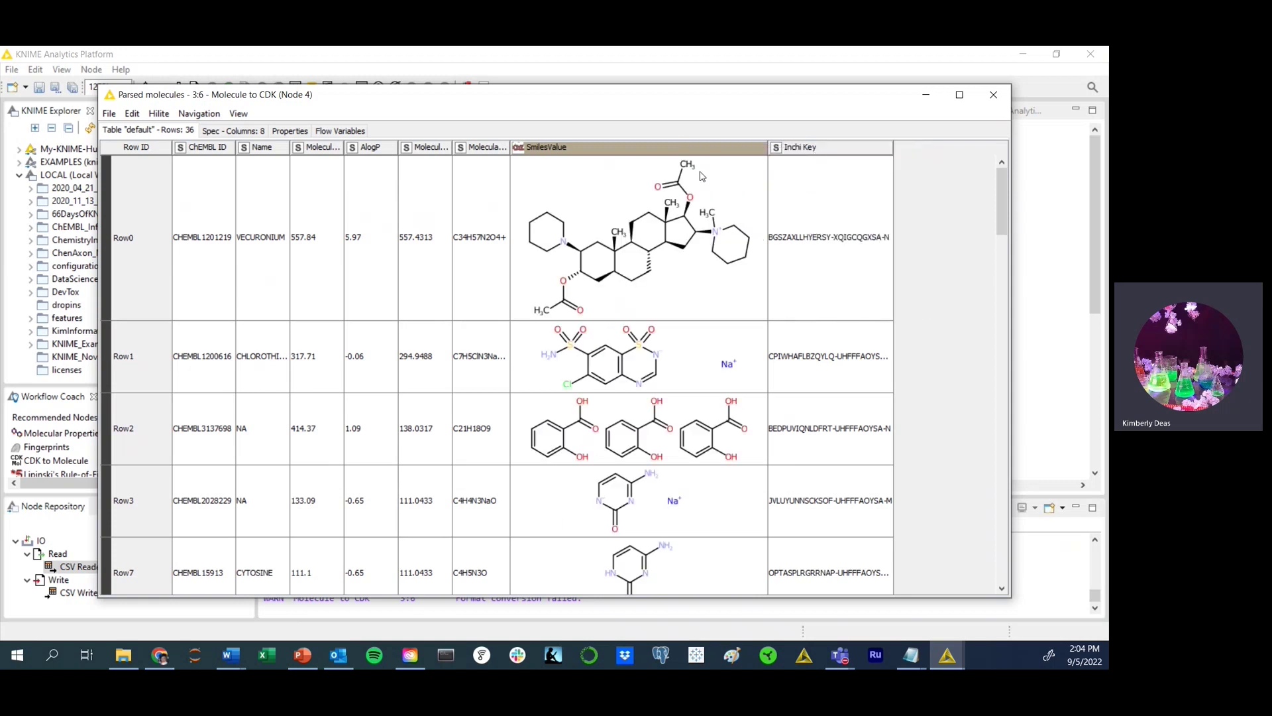
pyautogui.click(993, 95)
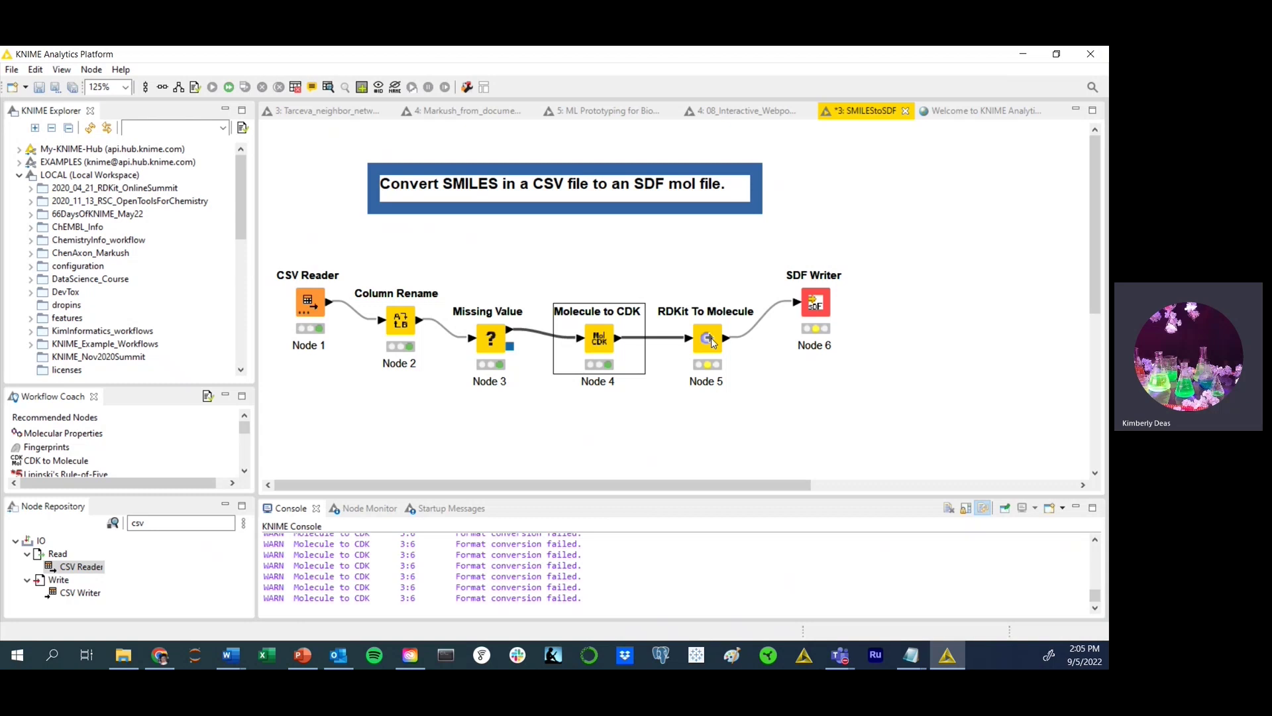
# Step: Set RDKit To Molecule to convert SmilesValue to SDF as column SmilesValue (Molecule)
pyautogui.rightClick(710, 340)
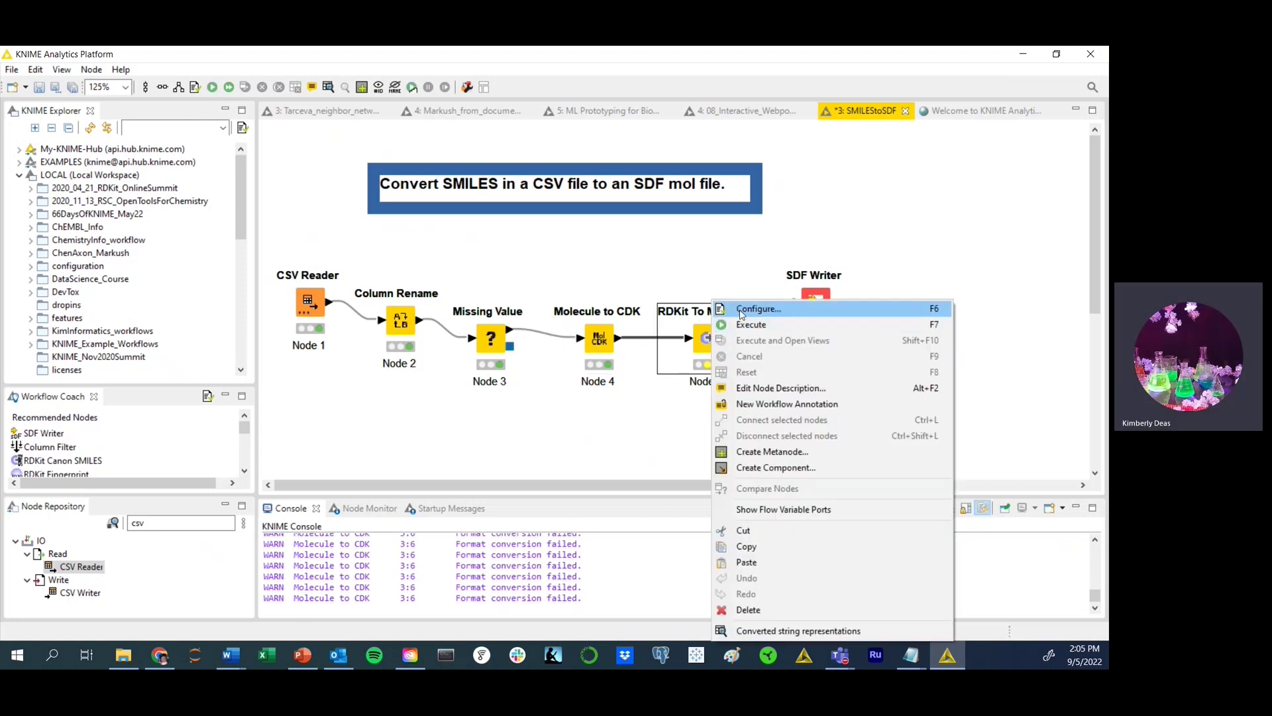
pyautogui.click(741, 312)
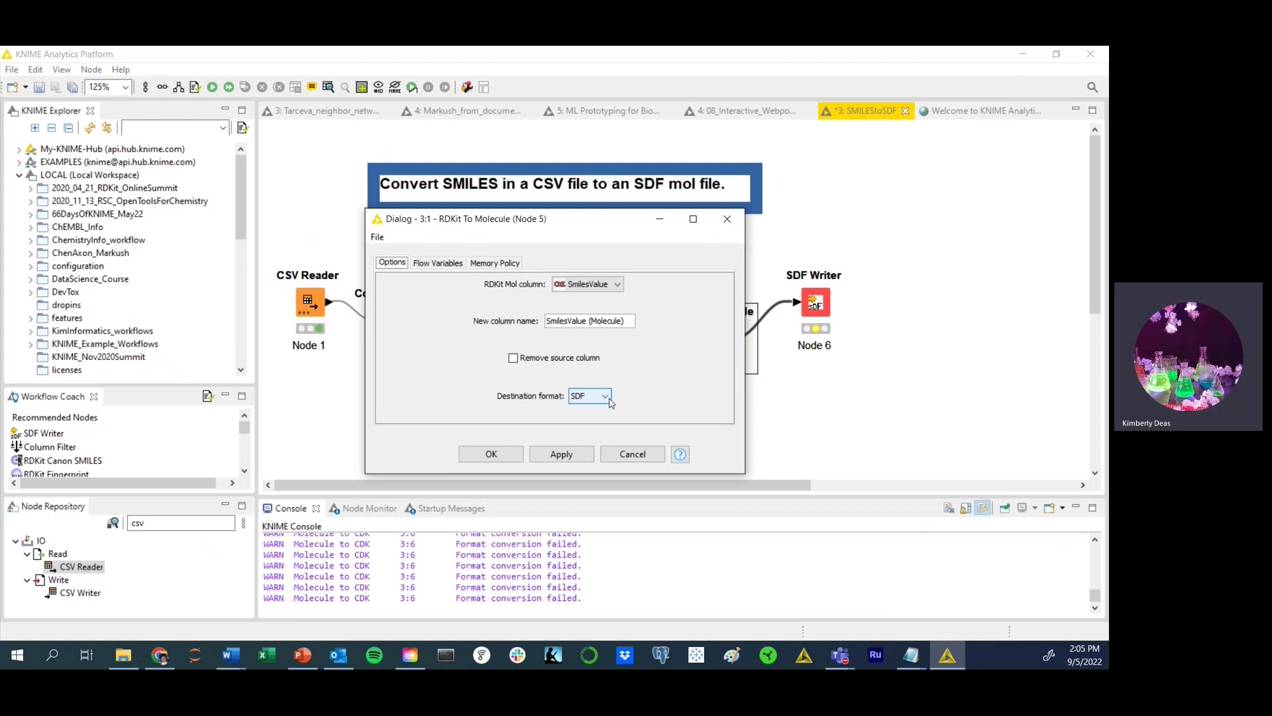
pyautogui.click(581, 458)
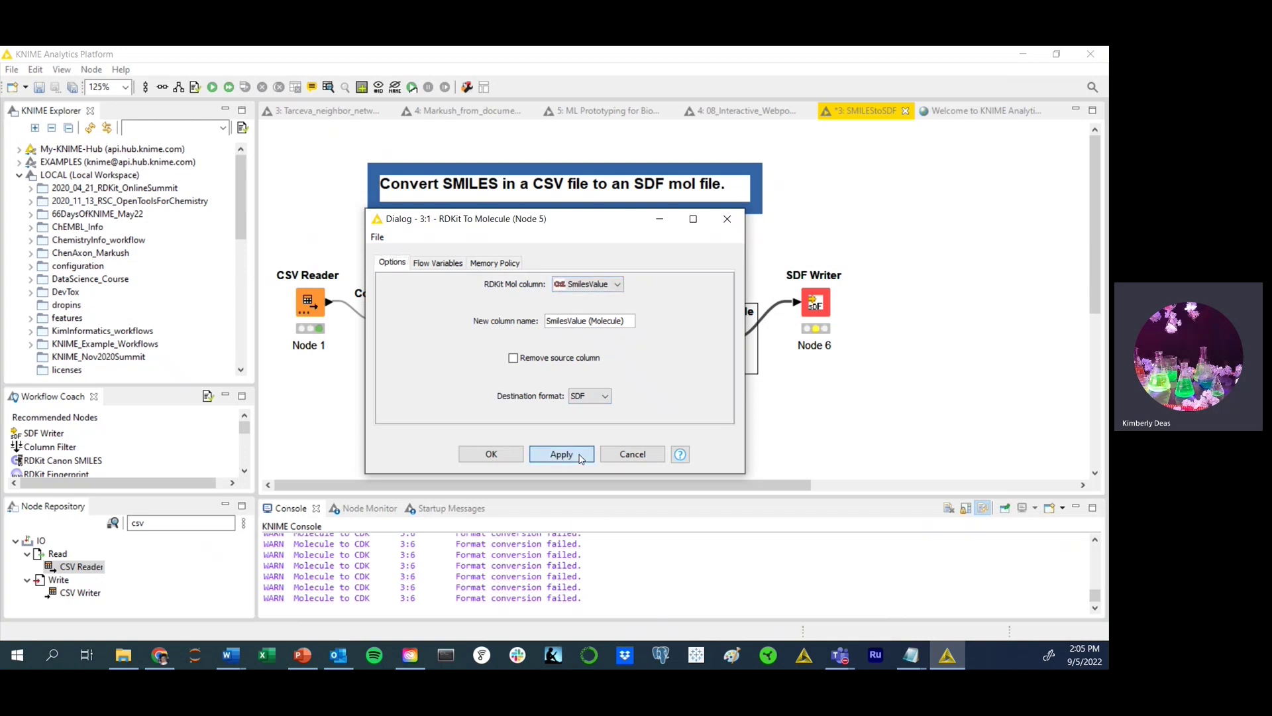
pyautogui.click(728, 220)
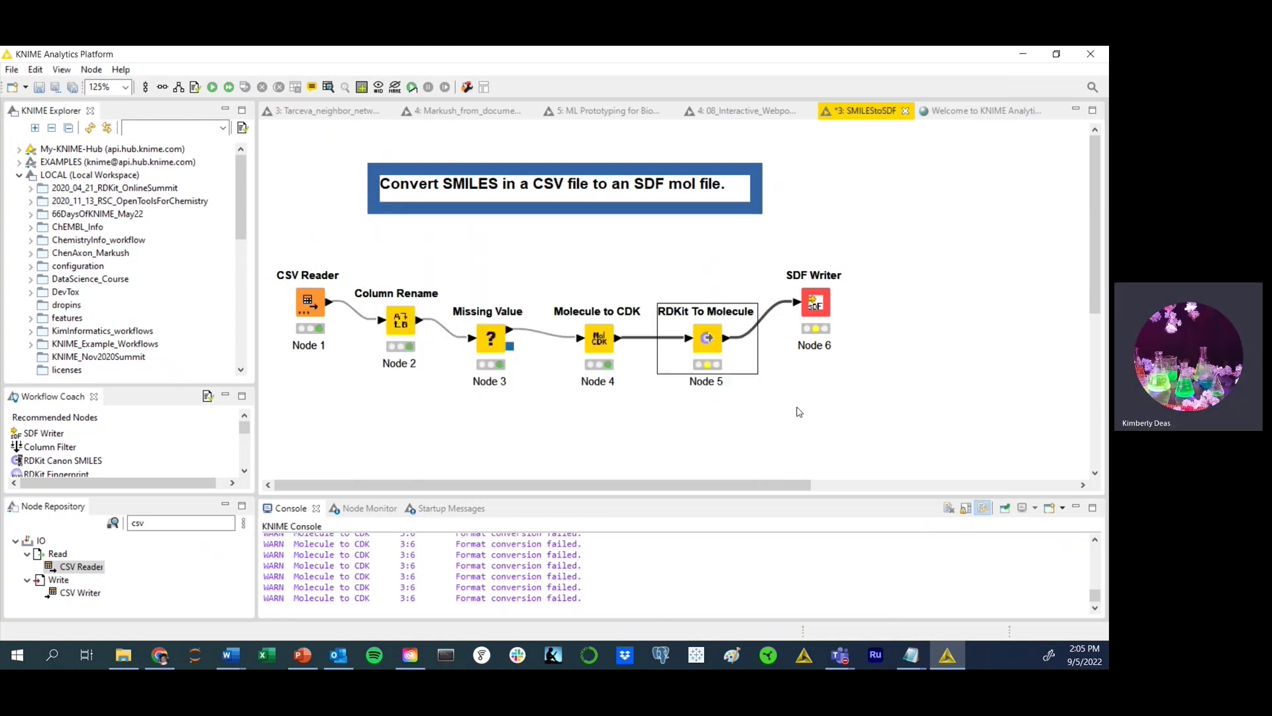
# Step: Execute RDKit To Molecule and open its Converted string representations output table
pyautogui.rightClick(706, 347)
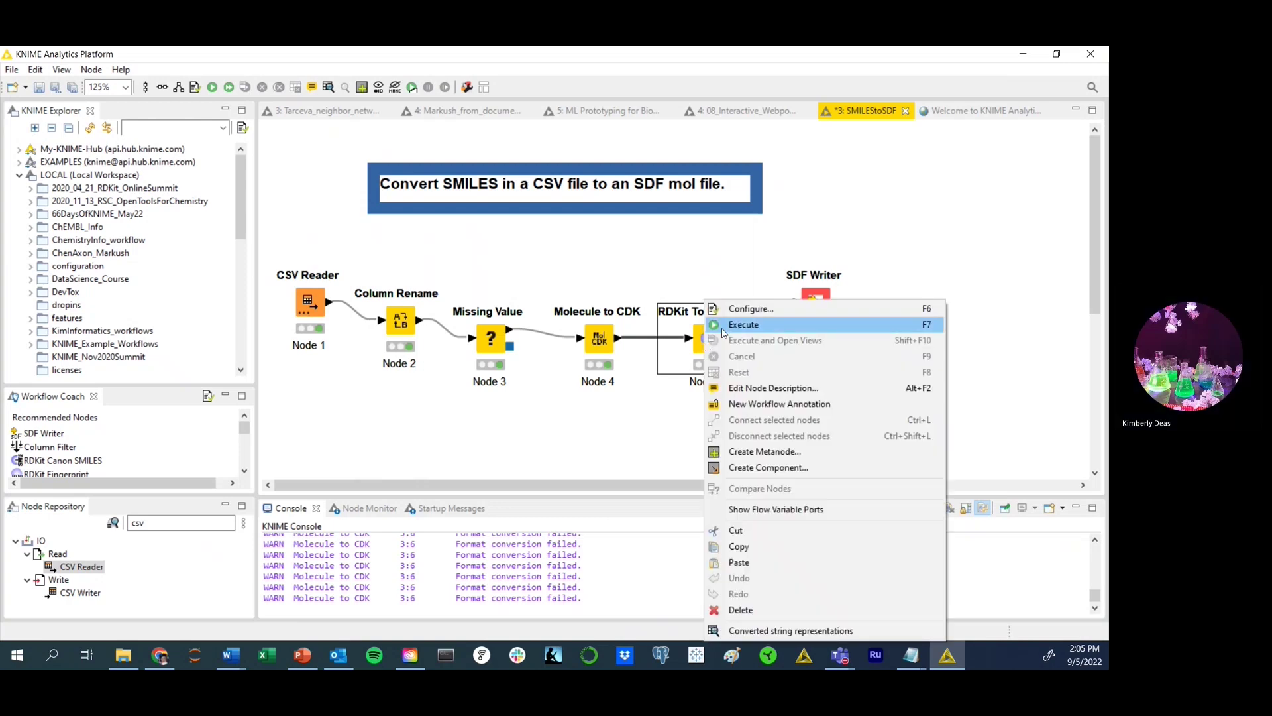
pyautogui.click(724, 333)
pyautogui.rightClick(724, 333)
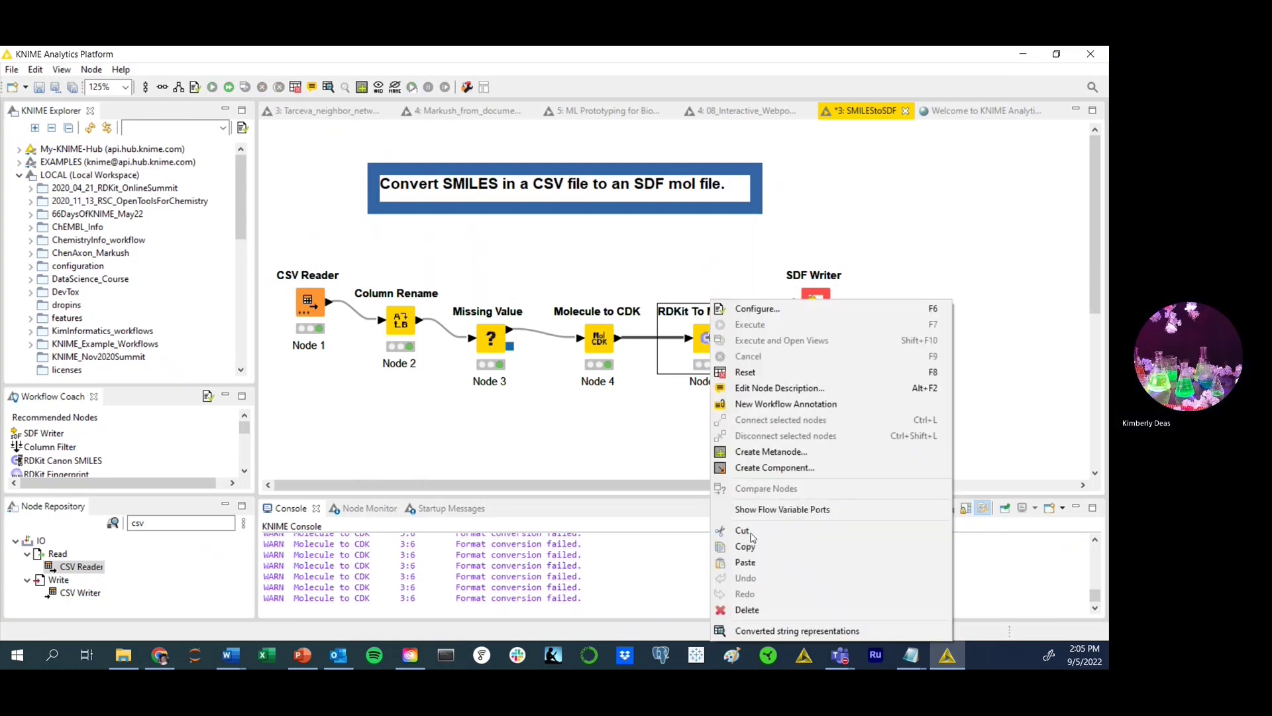
pyautogui.click(772, 630)
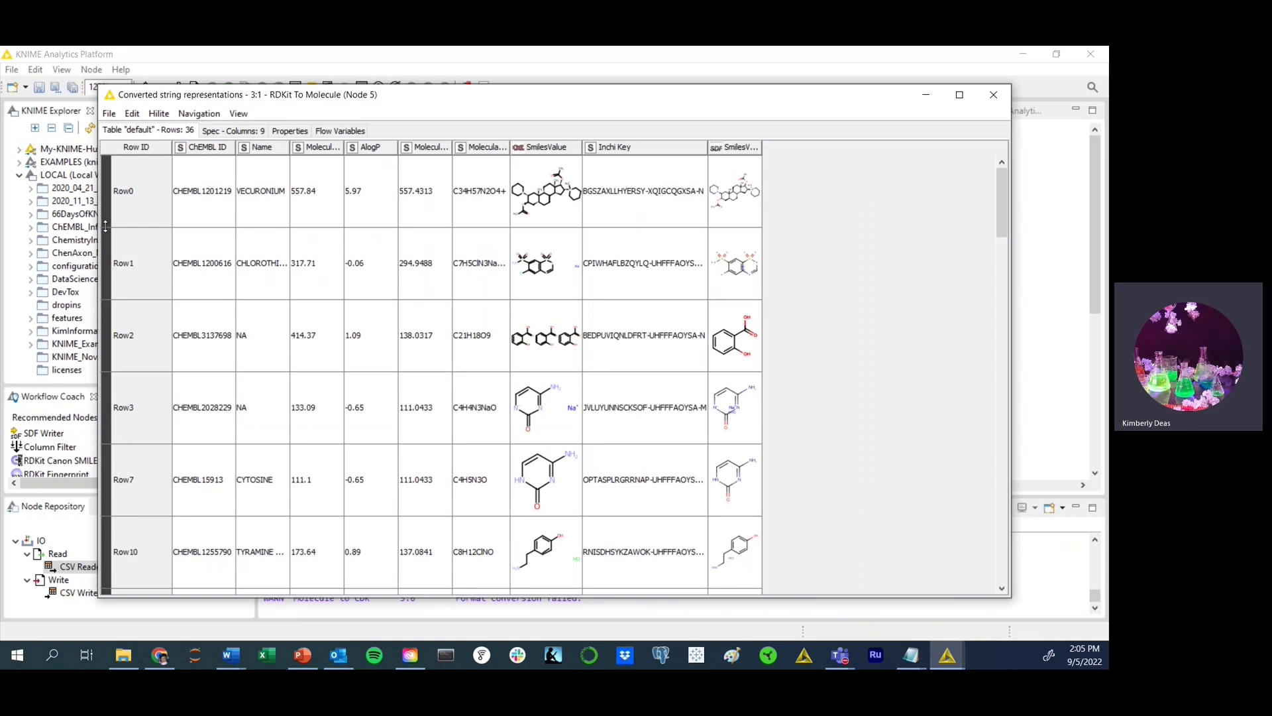
# Step: Enlarge Row0 and widen the SmilesValue and SmilesValue (Molecule) columns
pyautogui.moveTo(109, 228); pyautogui.dragTo(111, 303)
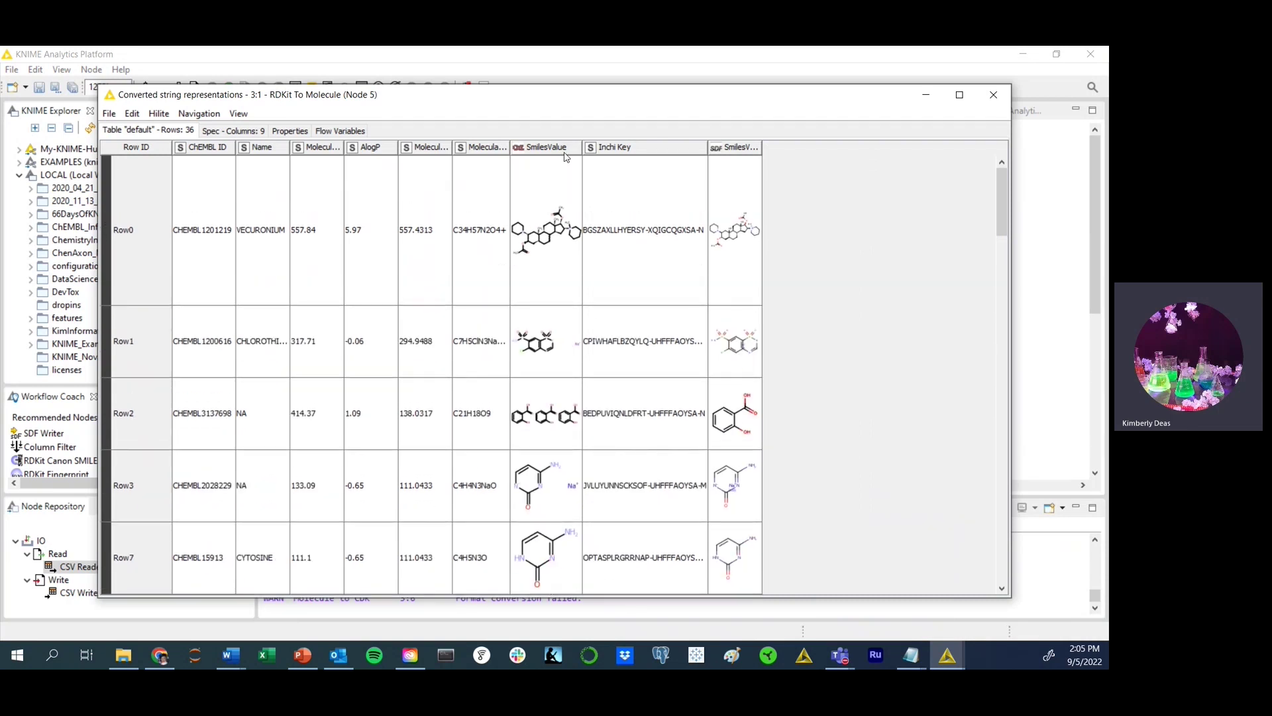
pyautogui.moveTo(581, 147); pyautogui.dragTo(666, 147)
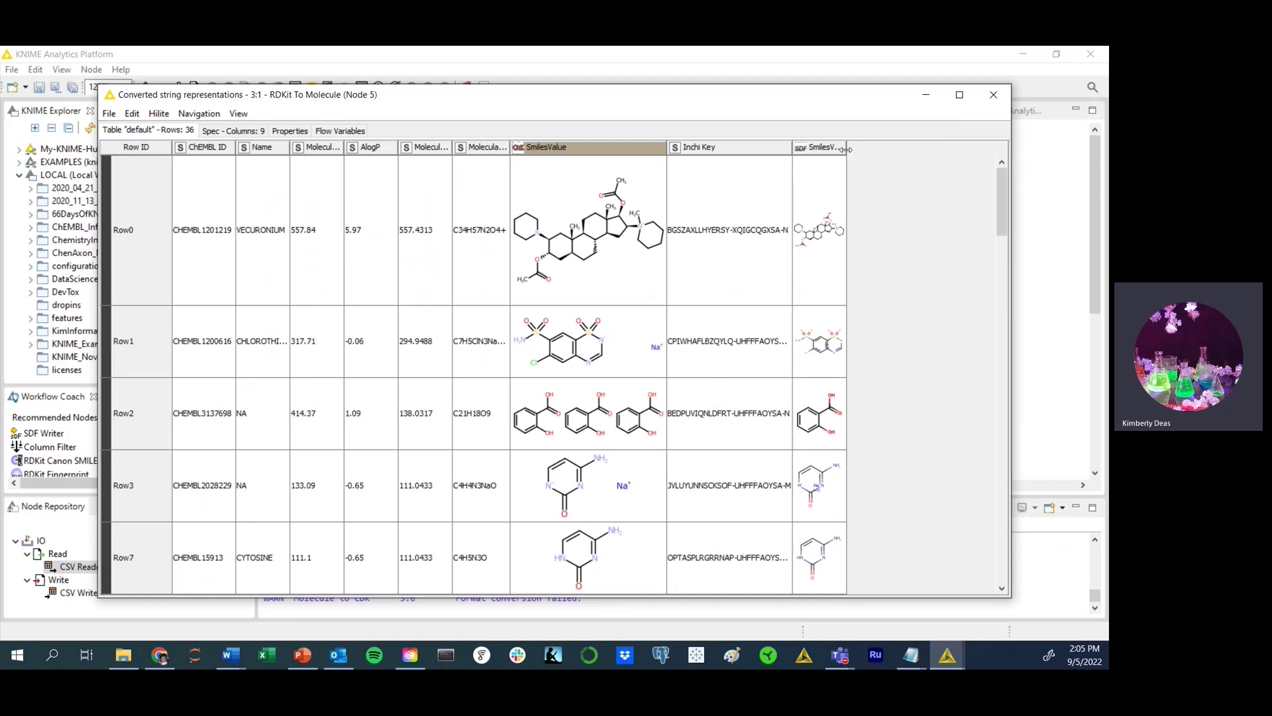
pyautogui.moveTo(848, 147); pyautogui.dragTo(995, 147)
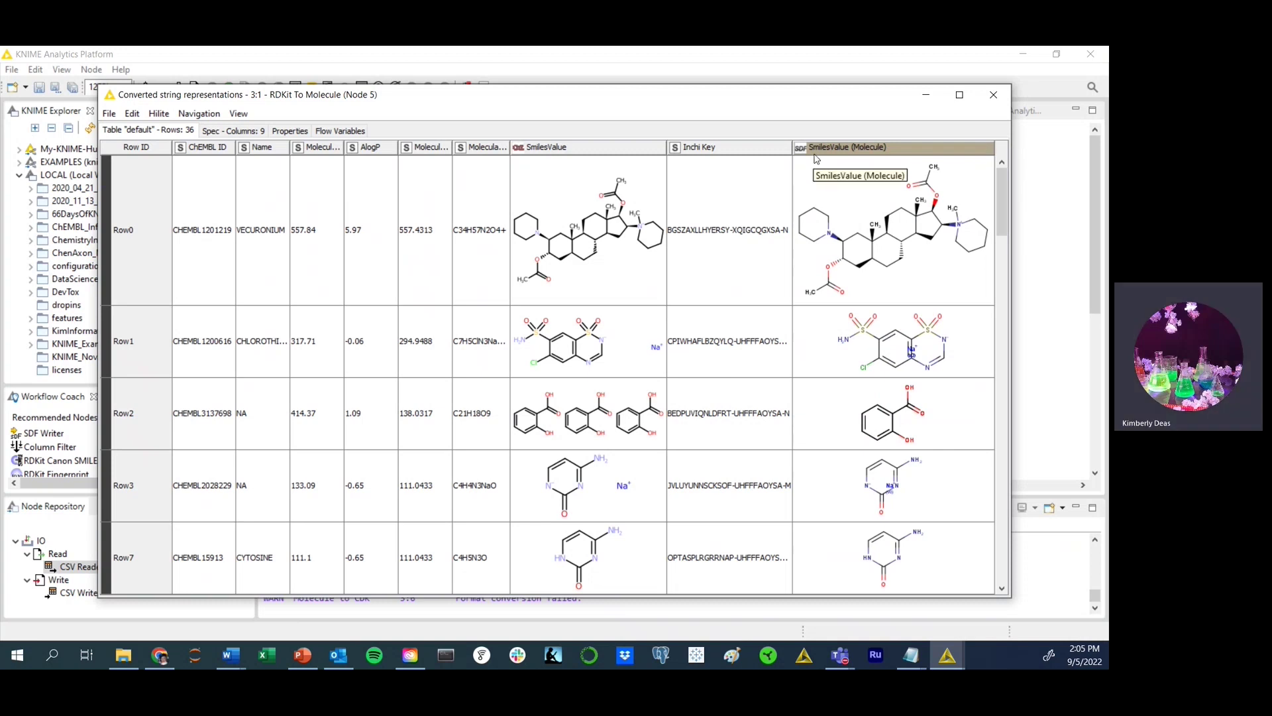
# Step: Render SmilesValue (Molecule) as SDF text, then as RDKit 2D depiction, and close the table
pyautogui.rightClick(851, 150)
pyautogui.moveTo(865, 155)
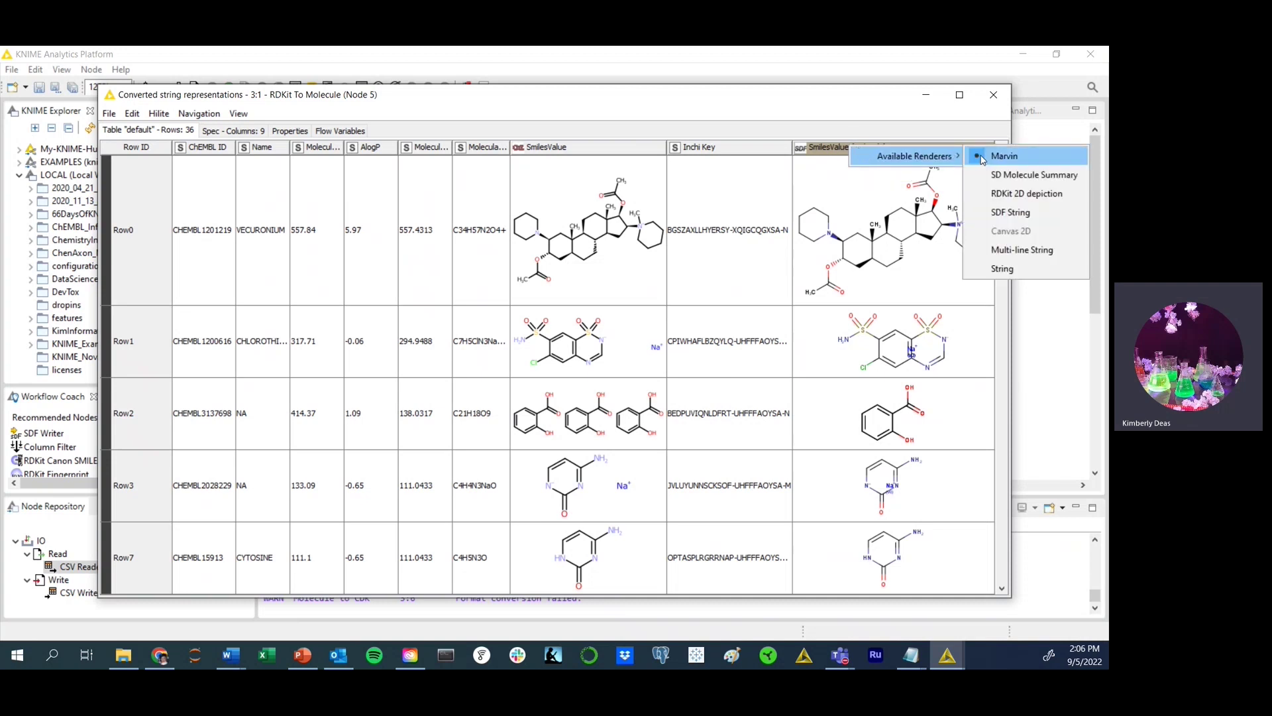
pyautogui.click(1009, 214)
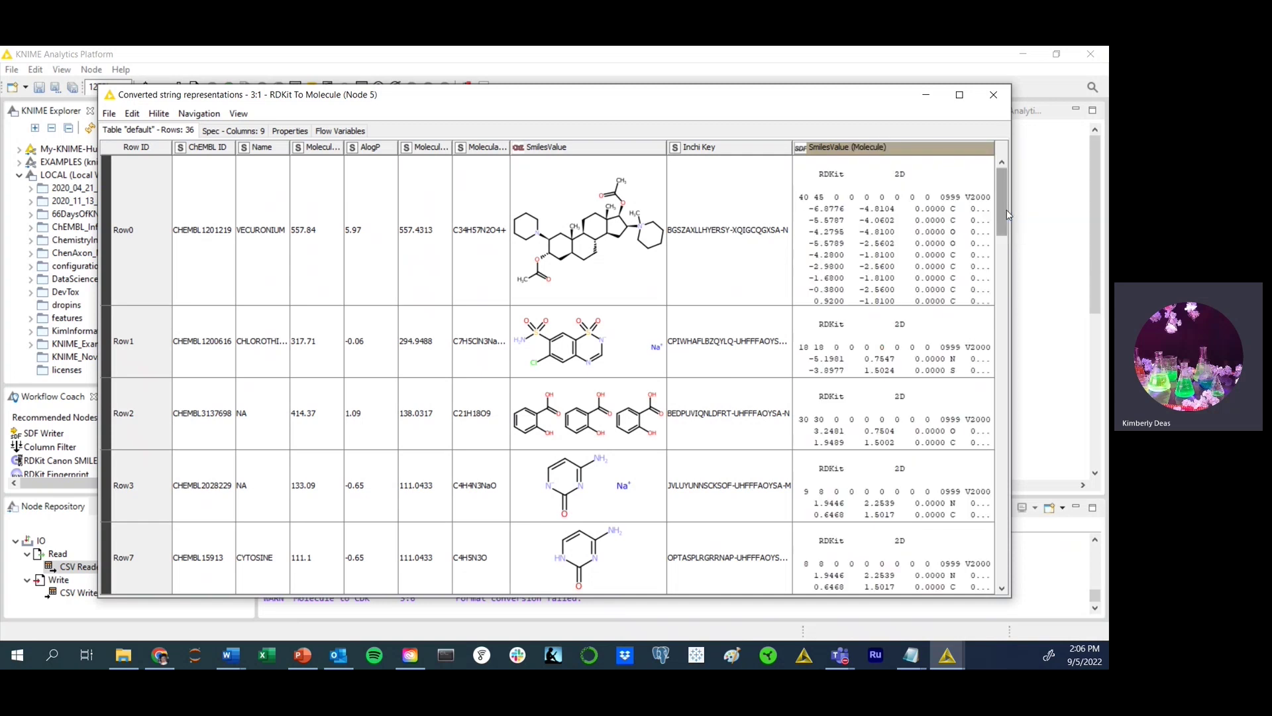
pyautogui.rightClick(955, 154)
pyautogui.moveTo(976, 161)
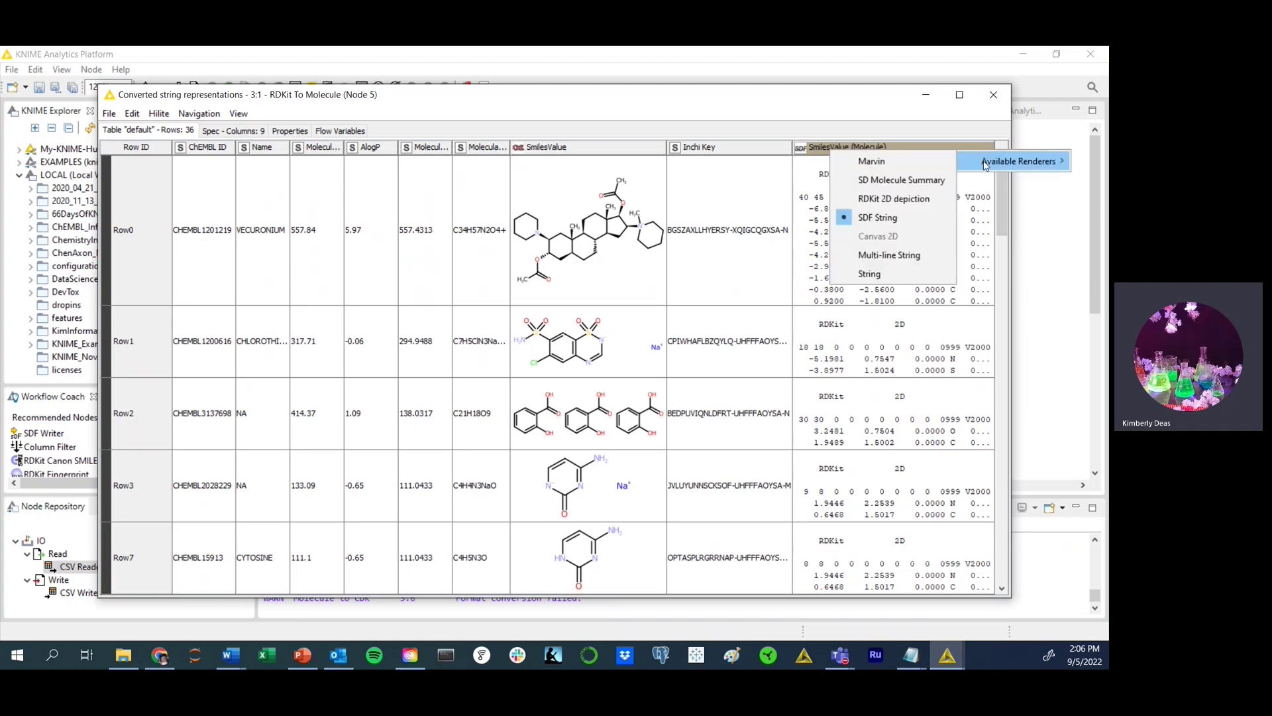
pyautogui.click(893, 204)
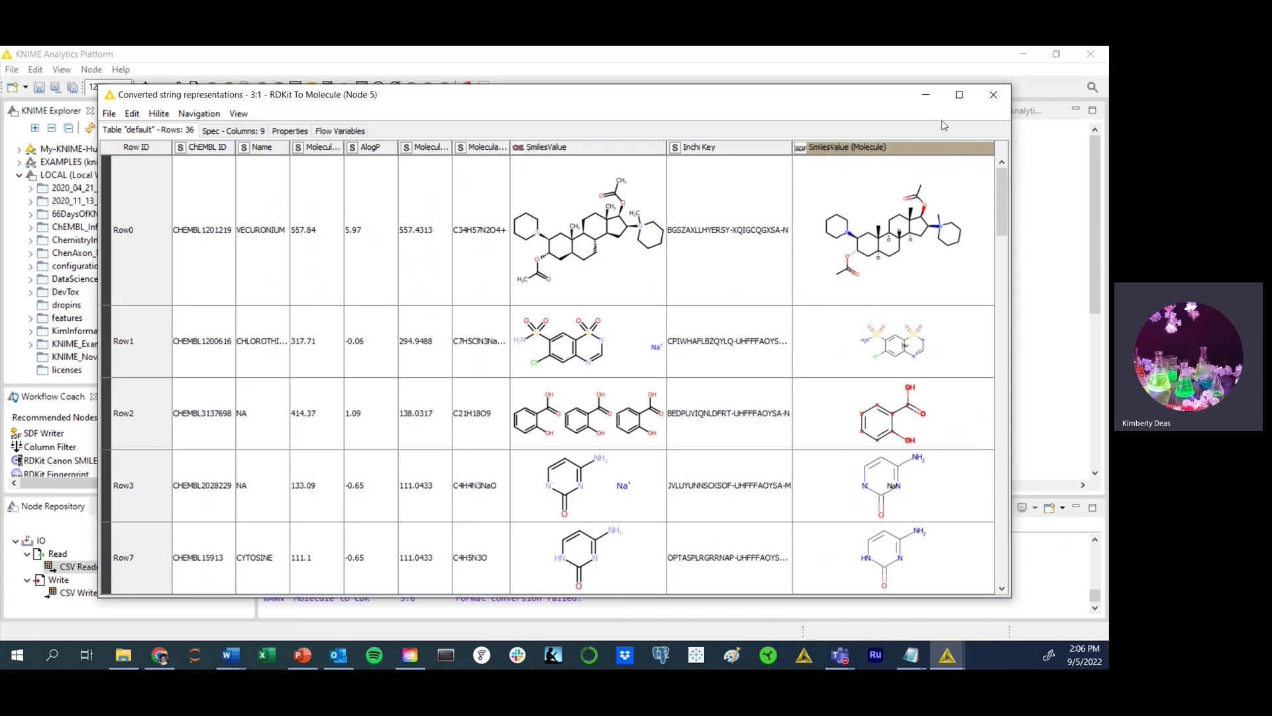
pyautogui.click(992, 97)
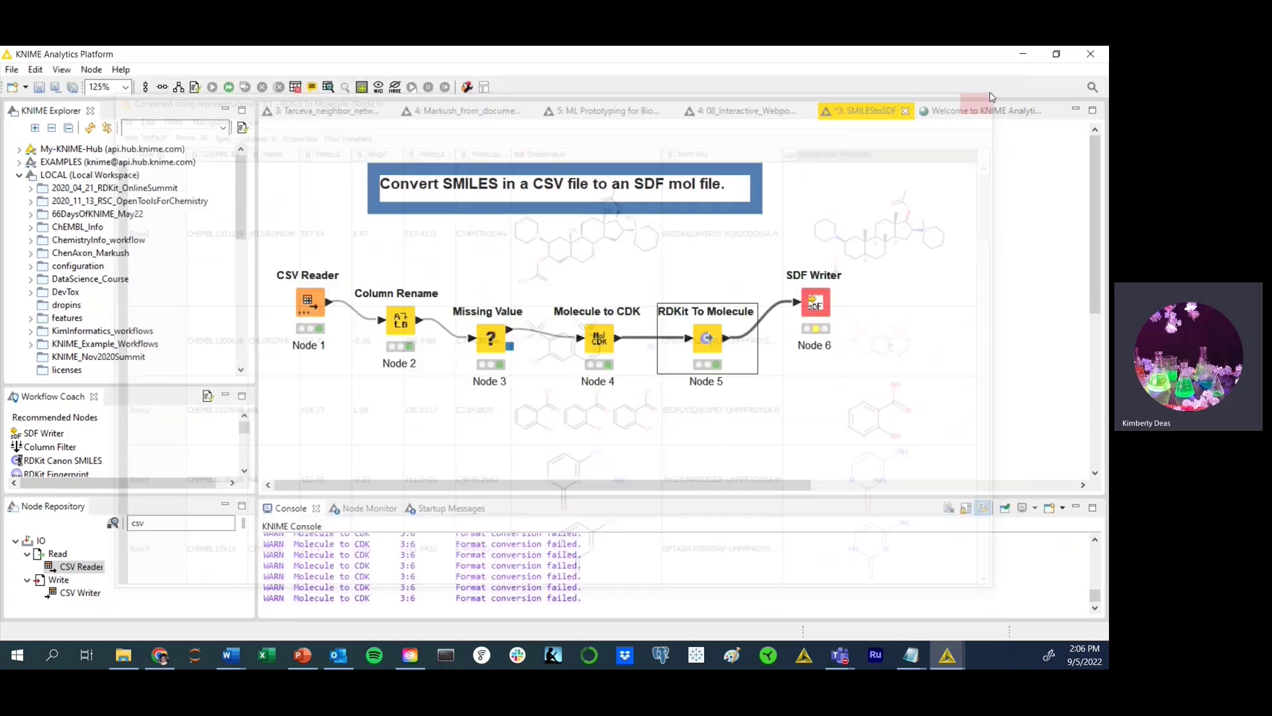
# Step: Review the SDF Writer settings without changes and execute it to write the SDF file
pyautogui.rightClick(817, 302)
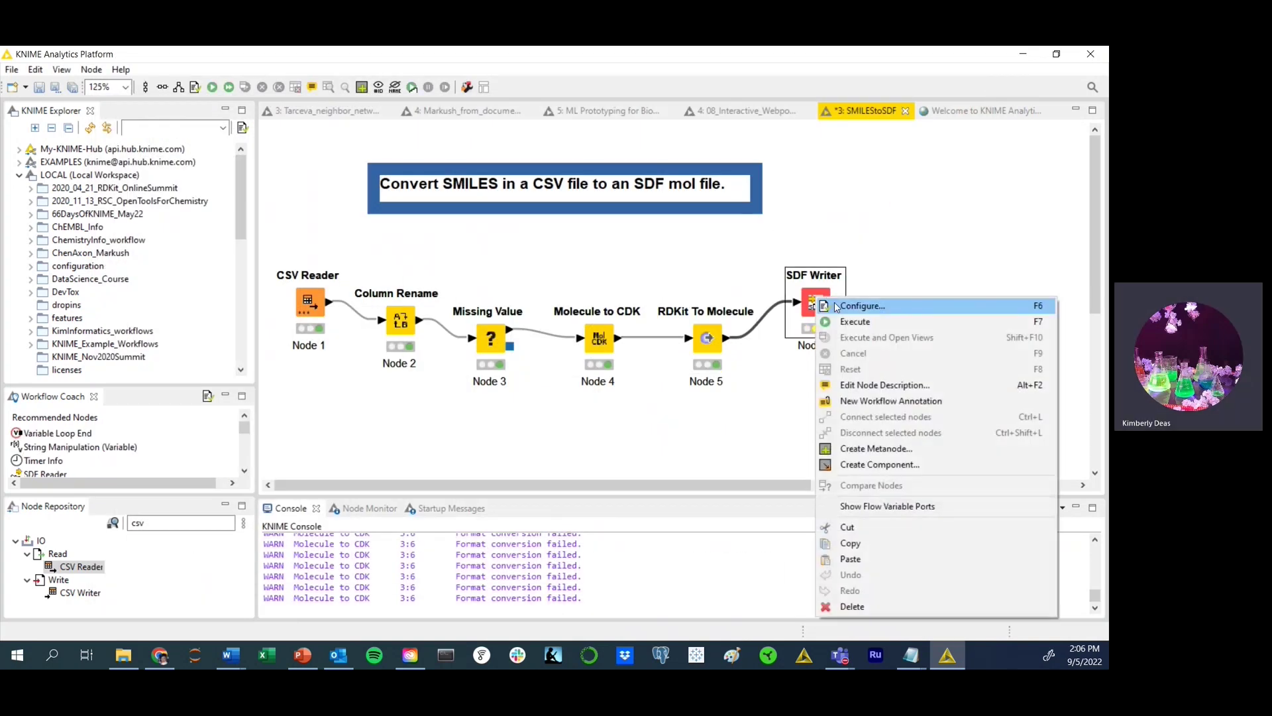
pyautogui.click(837, 306)
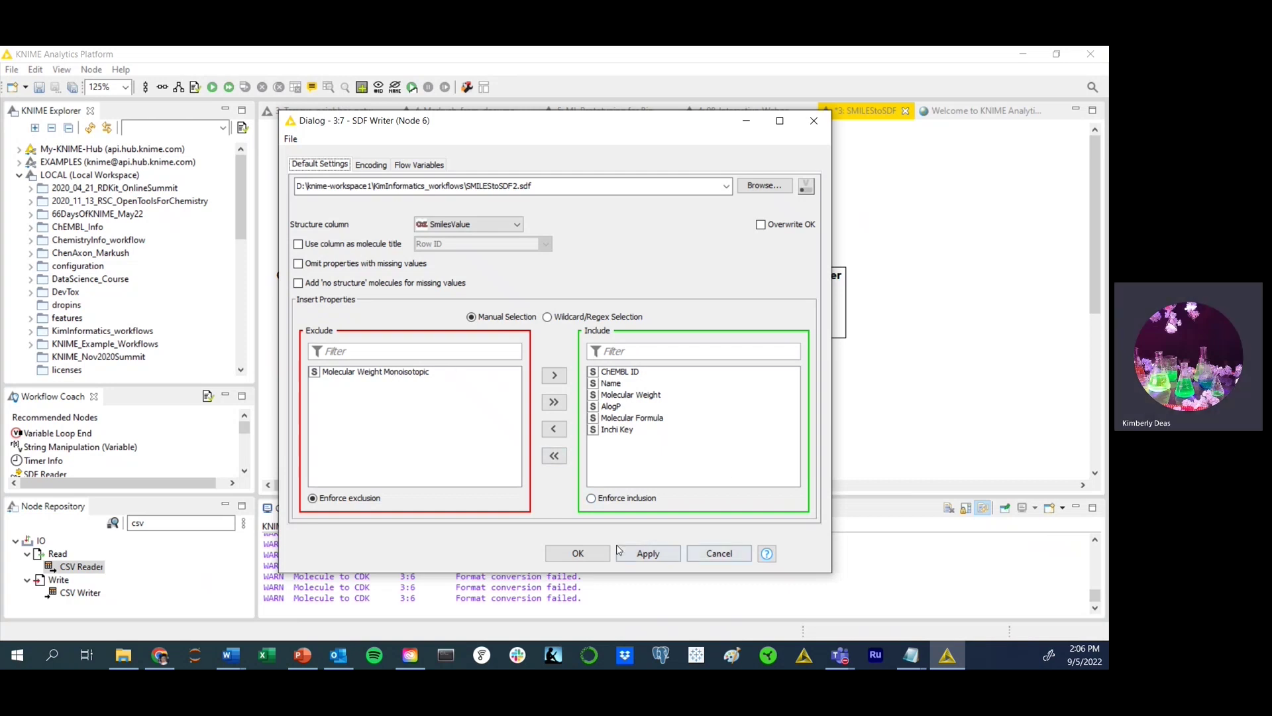
pyautogui.click(719, 554)
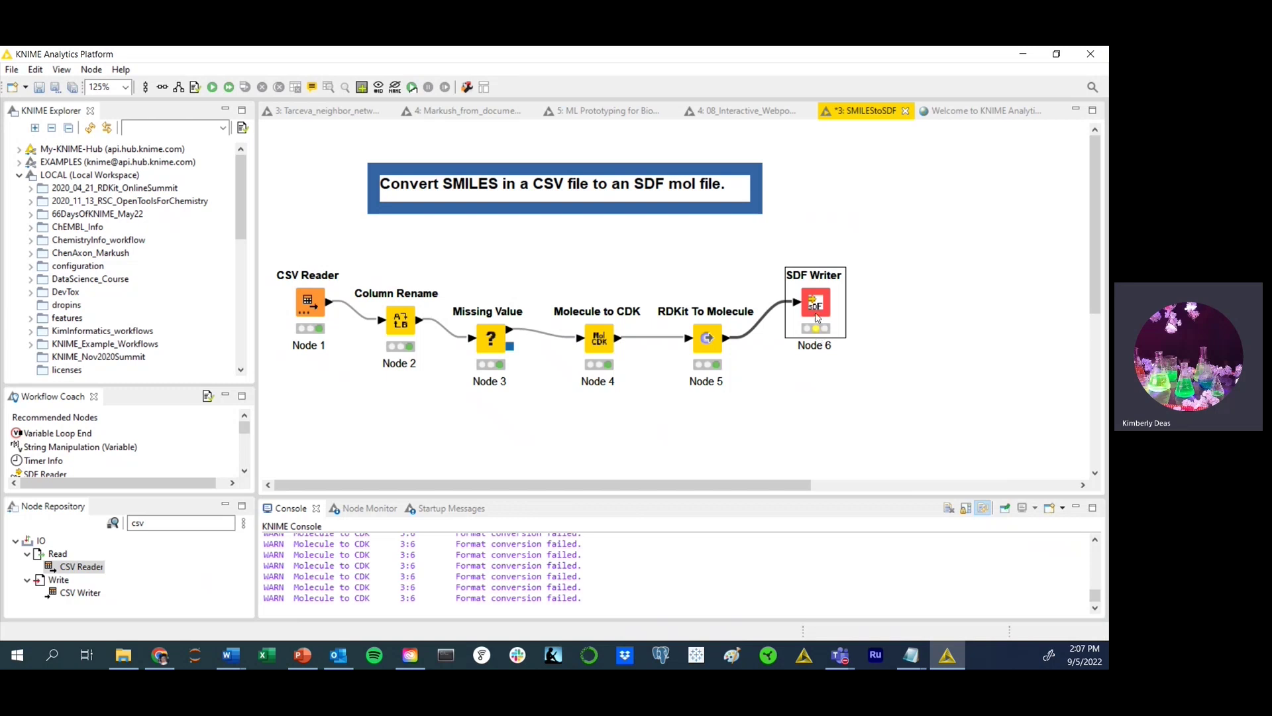
pyautogui.rightClick(813, 303)
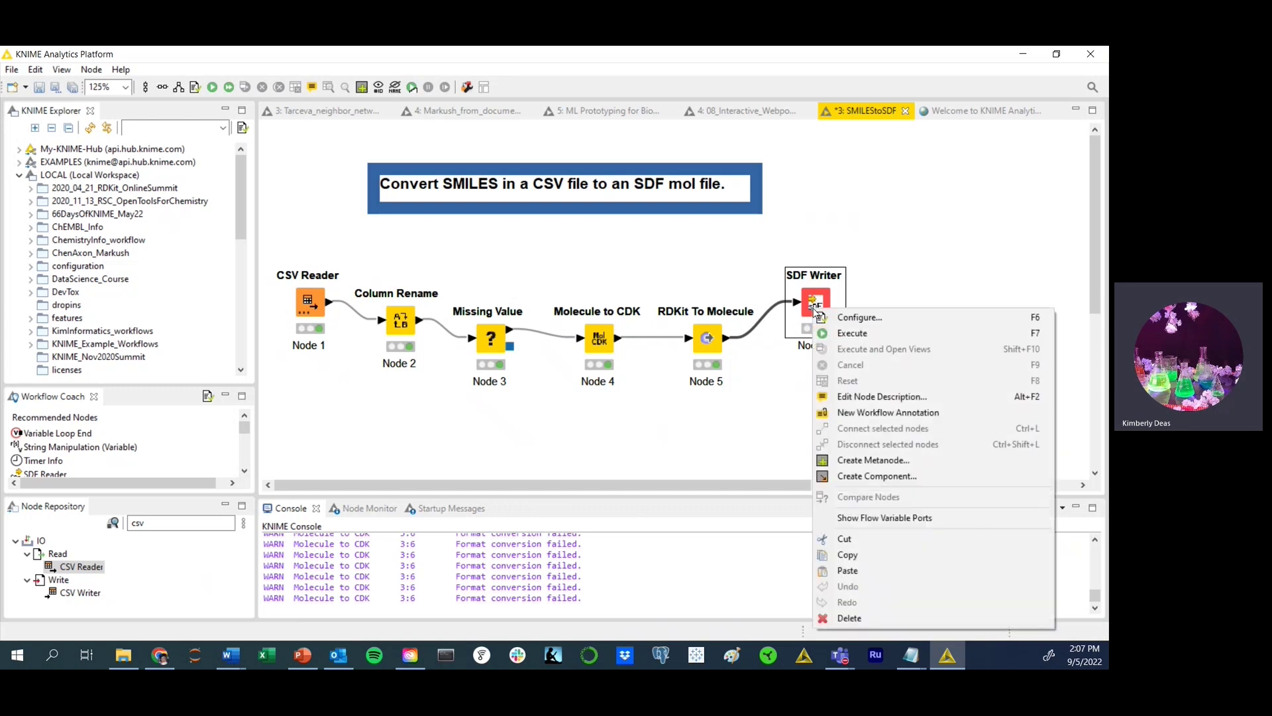
pyautogui.click(836, 335)
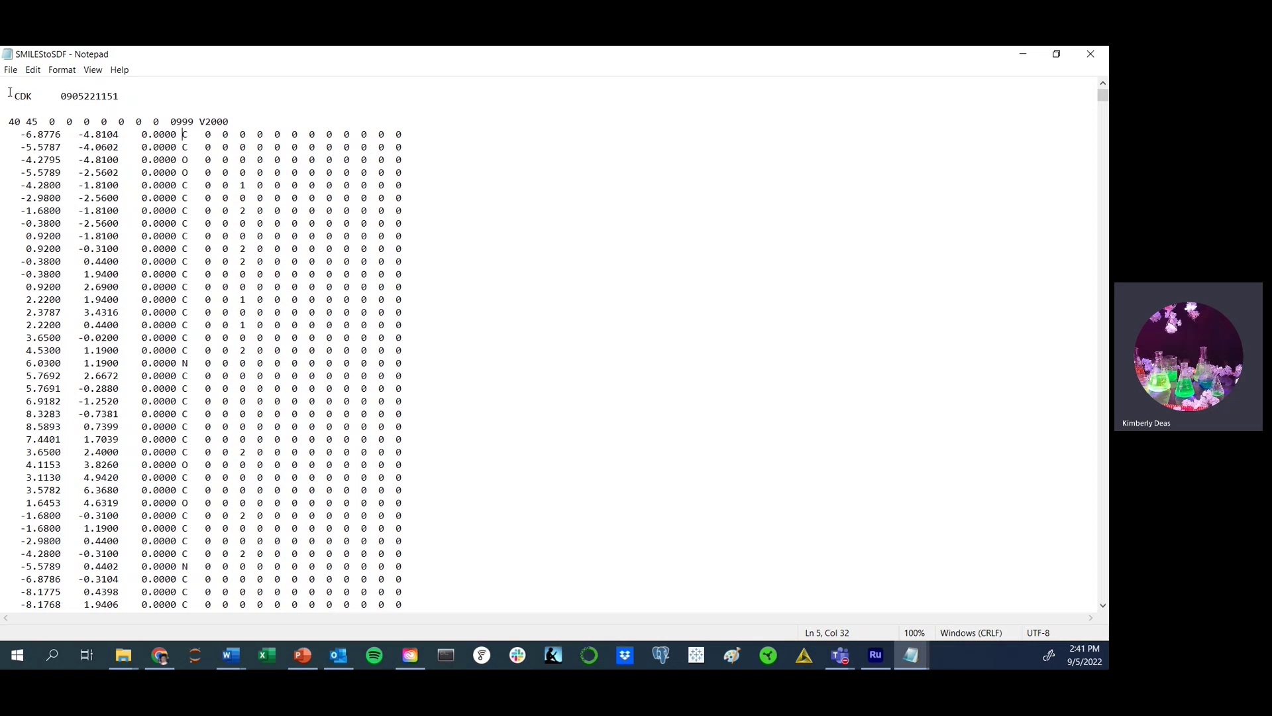
pyautogui.click(60, 96)
pyautogui.moveTo(60, 96); pyautogui.dragTo(119, 97)
pyautogui.click(7, 125)
pyautogui.moveTo(49, 121); pyautogui.dragTo(165, 122)
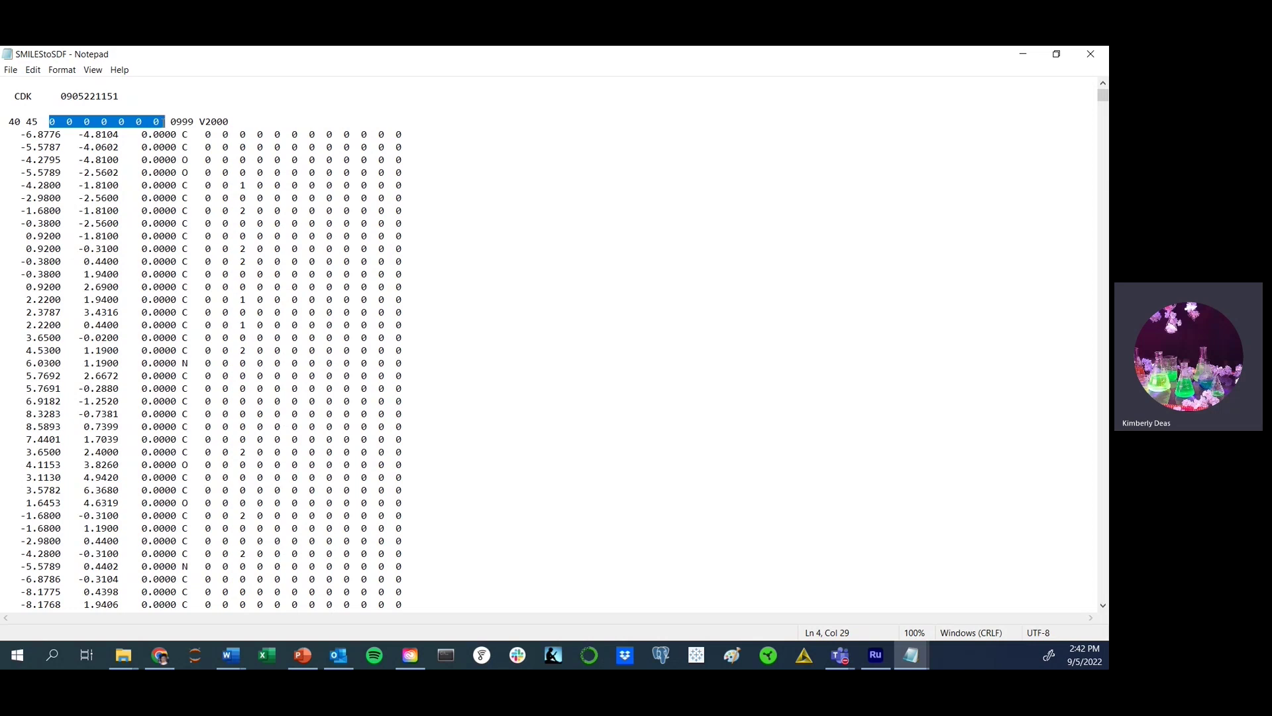
pyautogui.click(199, 121)
pyautogui.moveTo(199, 121); pyautogui.dragTo(229, 121)
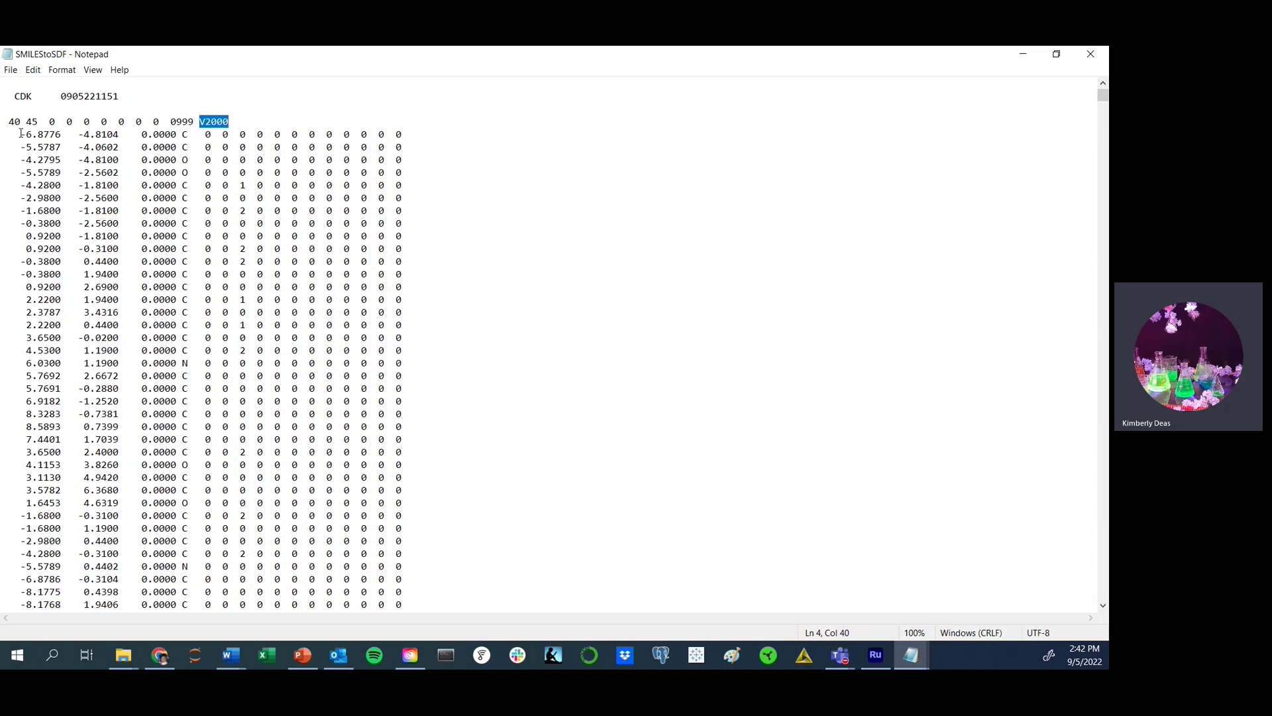
pyautogui.moveTo(22, 134); pyautogui.dragTo(176, 134)
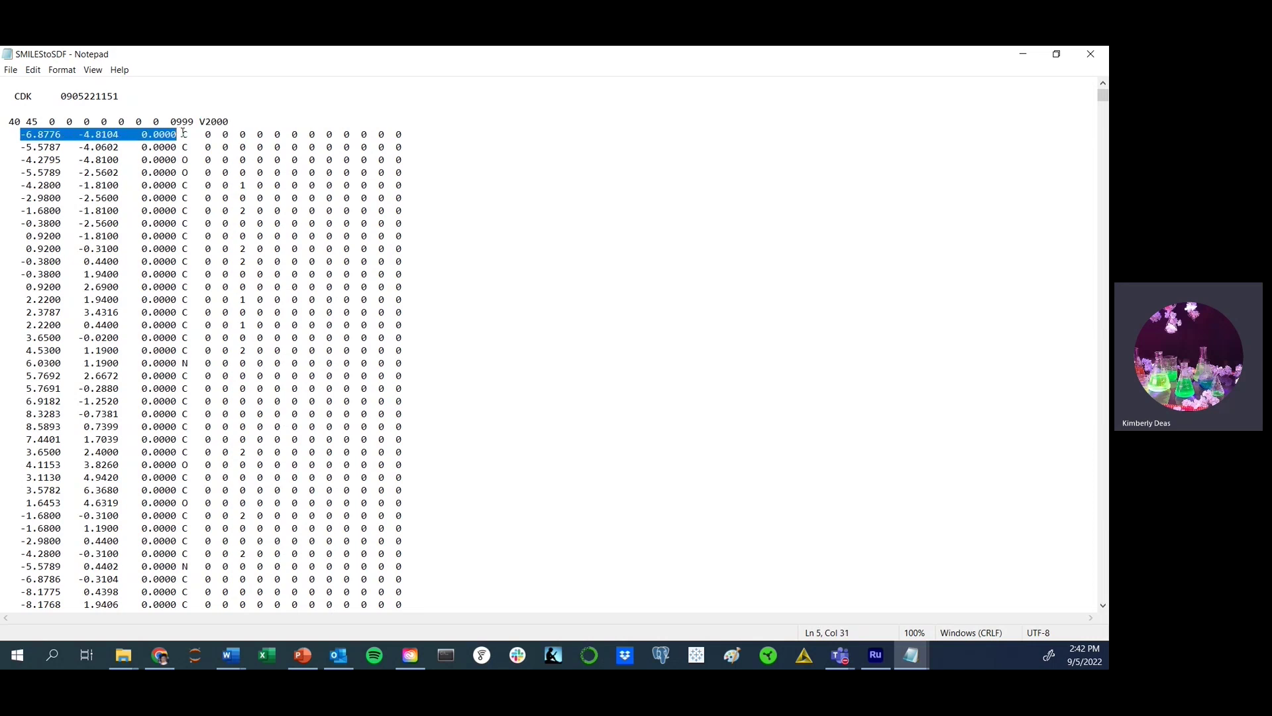
pyautogui.click(183, 133)
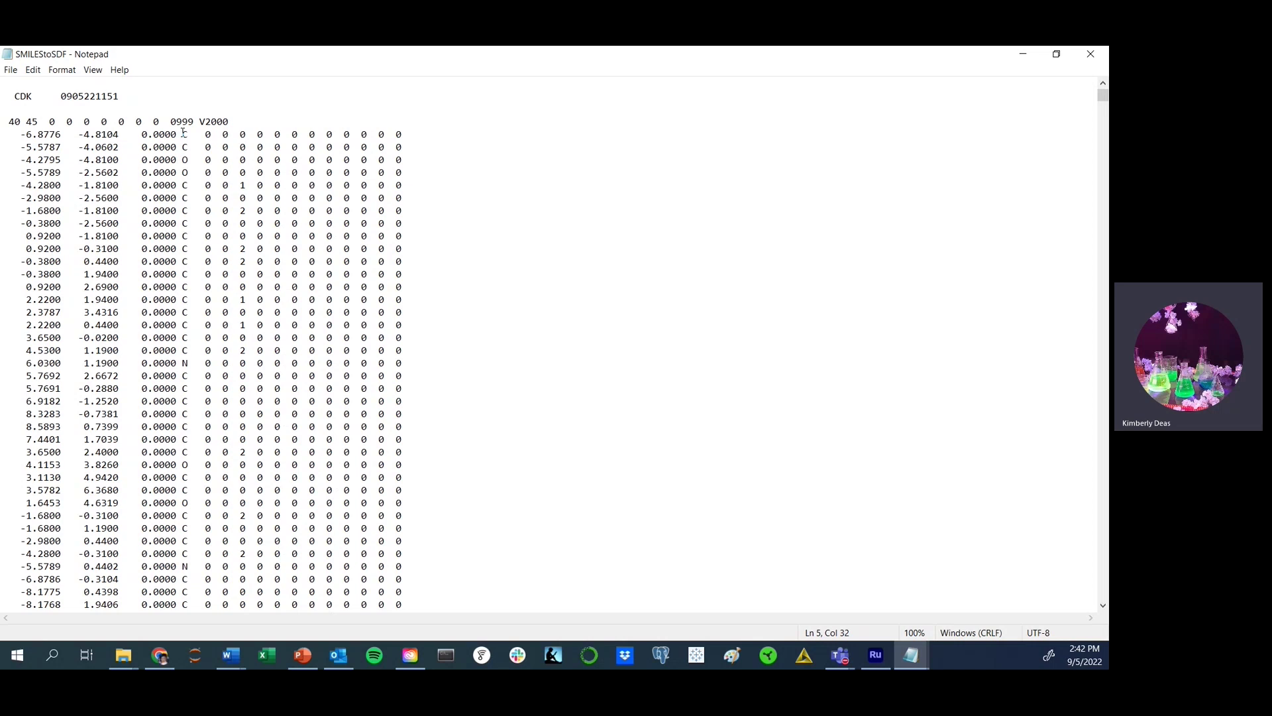
pyautogui.moveTo(184, 133); pyautogui.dragTo(408, 134)
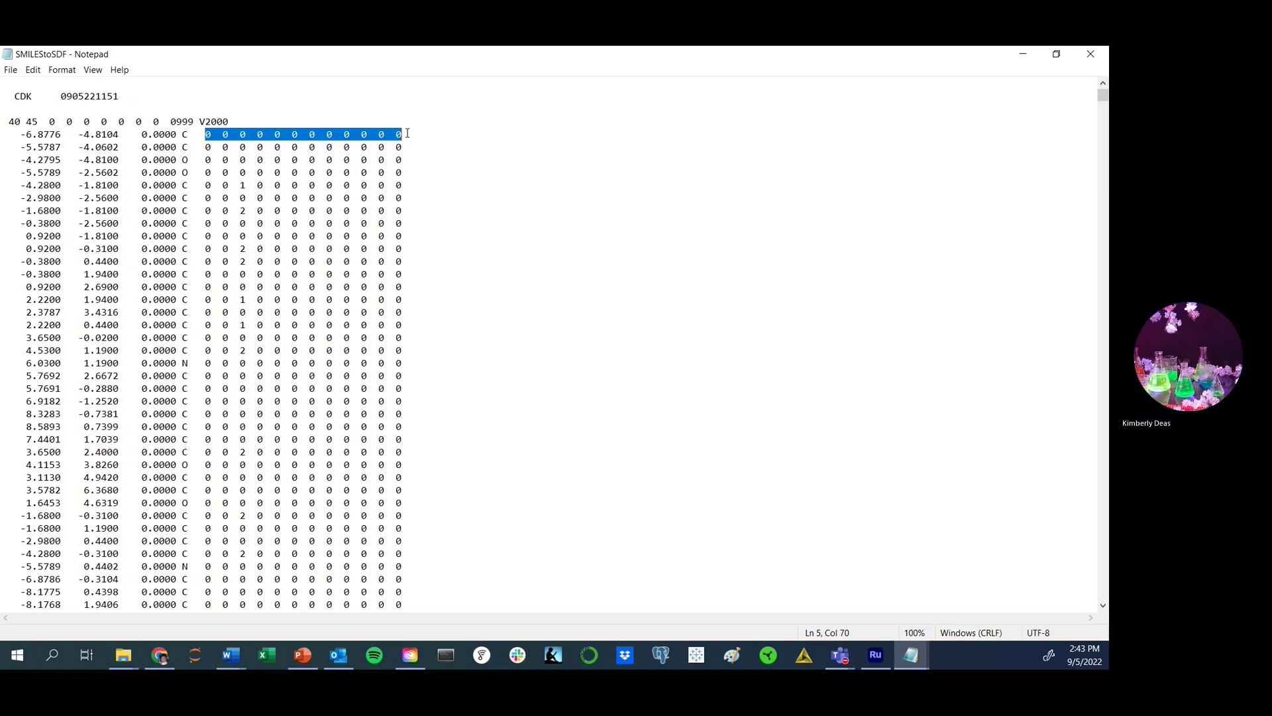
# Step: Scroll to the first molecule's last atom rows, highlight their zero columns, then continue into the bond lines
pyautogui.scroll(-2, 486, 192)
pyautogui.scroll(-2, 488, 191)
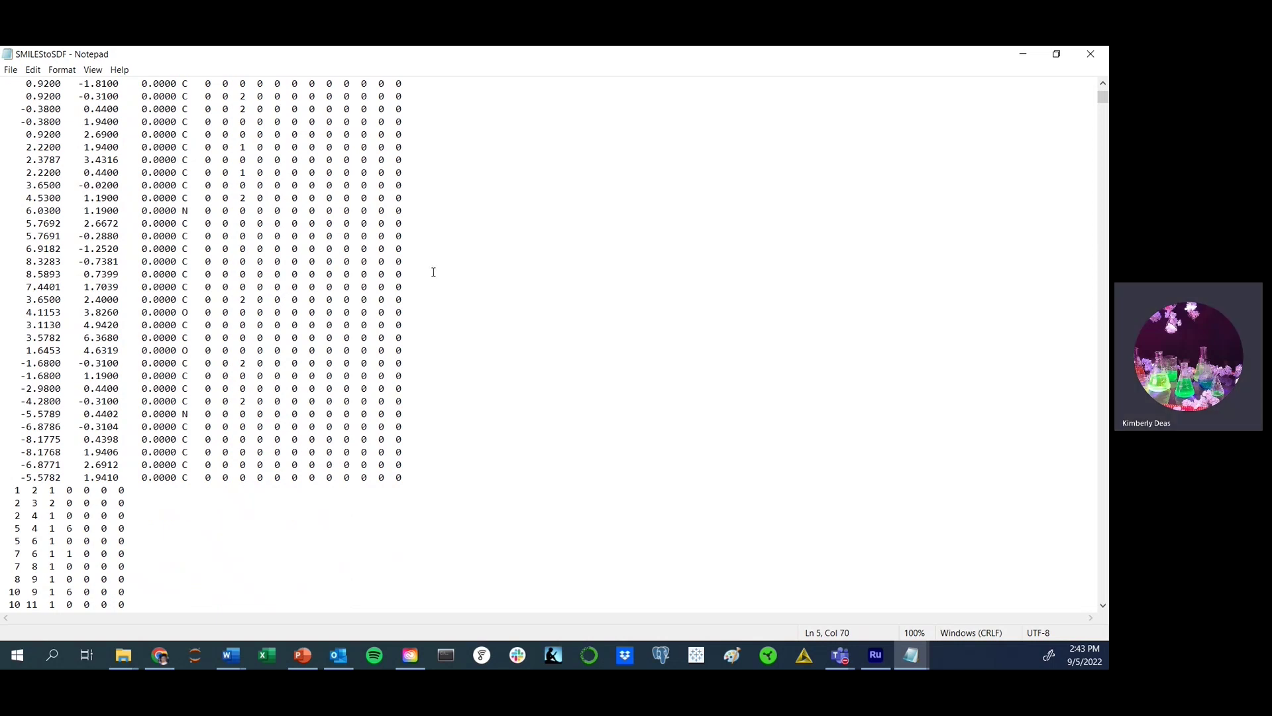
pyautogui.moveTo(209, 438); pyautogui.dragTo(401, 466)
pyautogui.click(221, 439)
pyautogui.moveTo(210, 439)
pyautogui.mouseDown()
pyautogui.moveTo(207, 464)
pyautogui.moveTo(210, 440)
pyautogui.mouseUp()
pyautogui.scroll(-1, 213, 477)
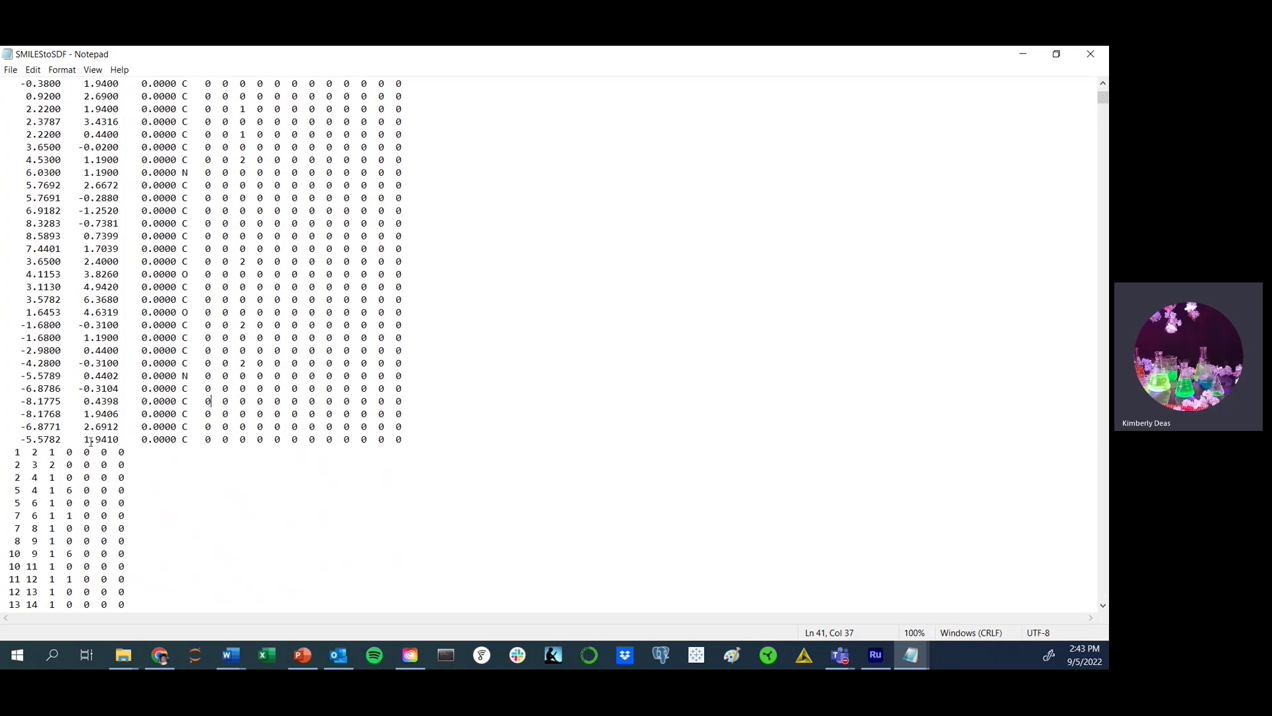
pyautogui.scroll(-2, 185, 424)
# Step: Scroll past M END to VECURONIUM's data fields (557.84, C34H57N2O4+), $$$$ and the second 18-atom record
pyautogui.scroll(-4, 191, 410)
pyautogui.scroll(-5, 198, 396)
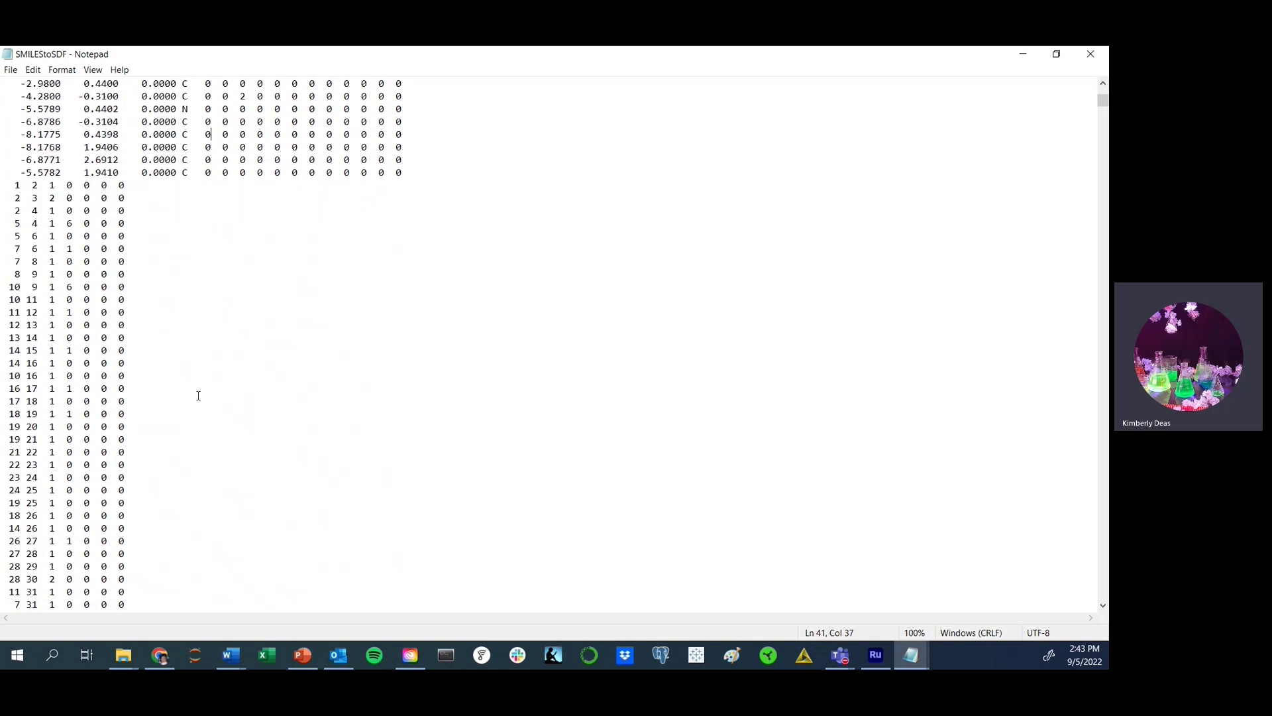
pyautogui.scroll(-2, 199, 392)
pyautogui.scroll(-4, 199, 389)
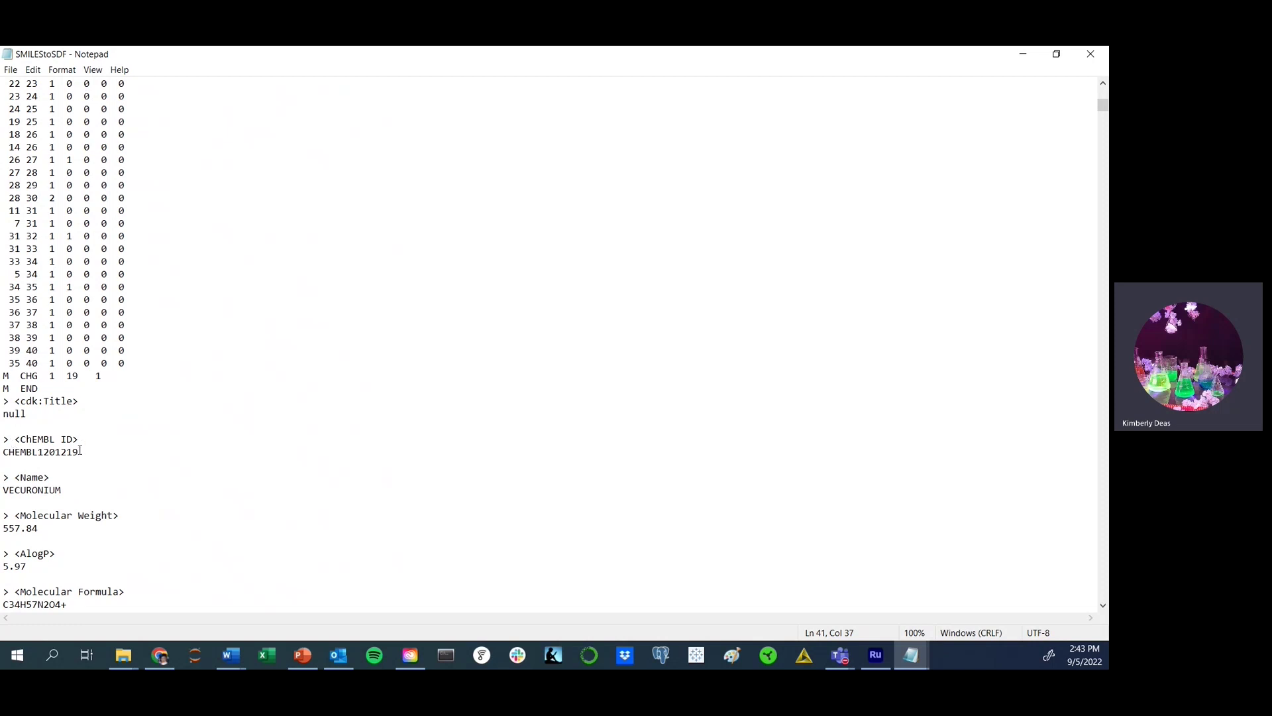
pyautogui.scroll(-1, 79, 450)
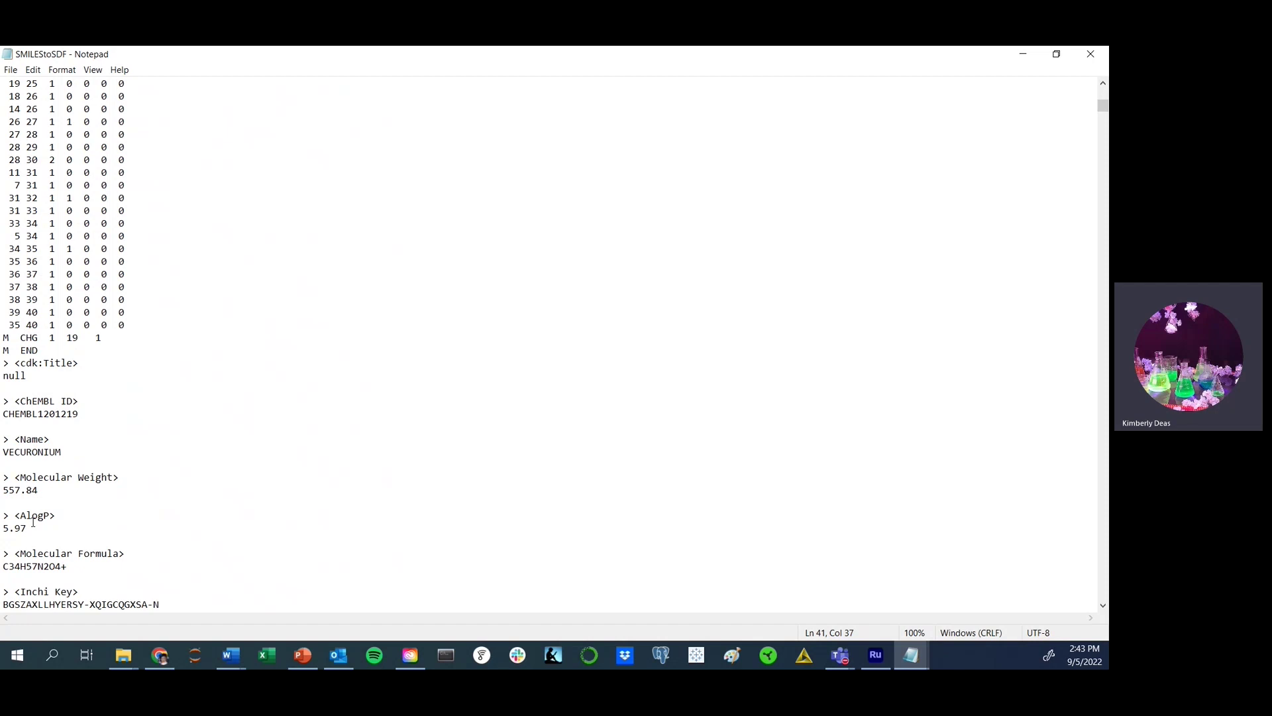
pyautogui.scroll(-1, 47, 511)
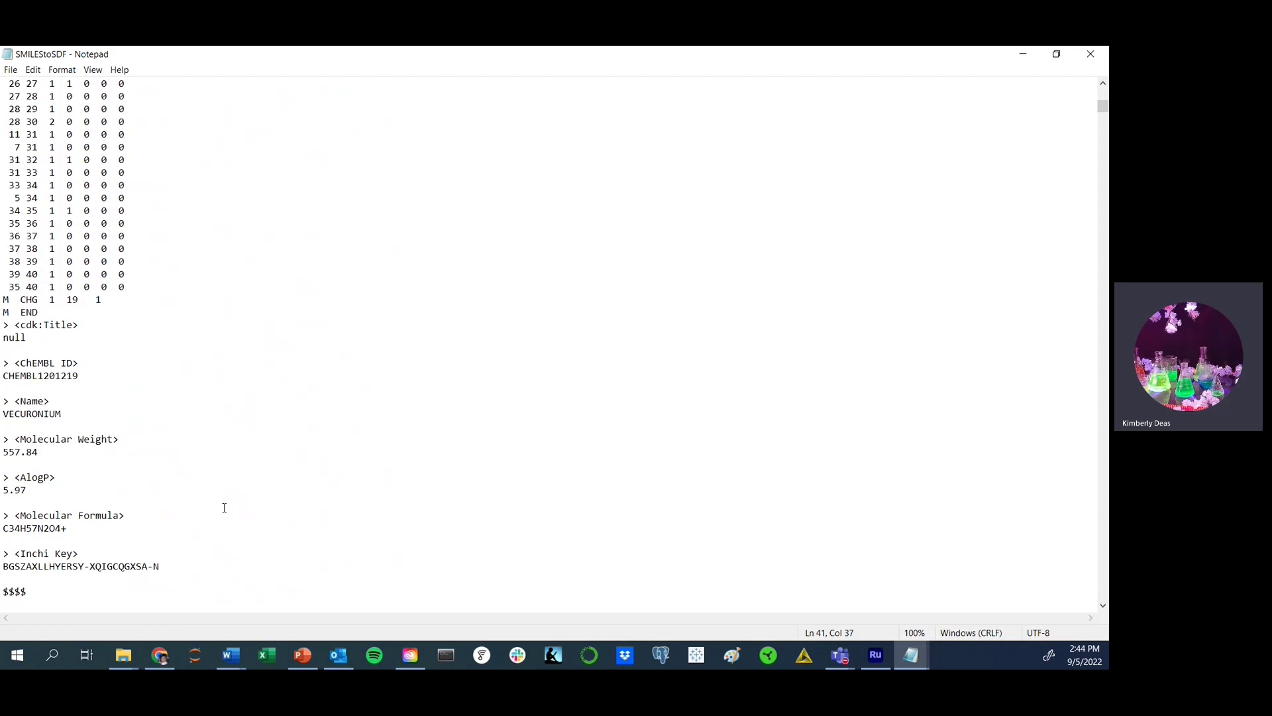
pyautogui.scroll(-2, 225, 507)
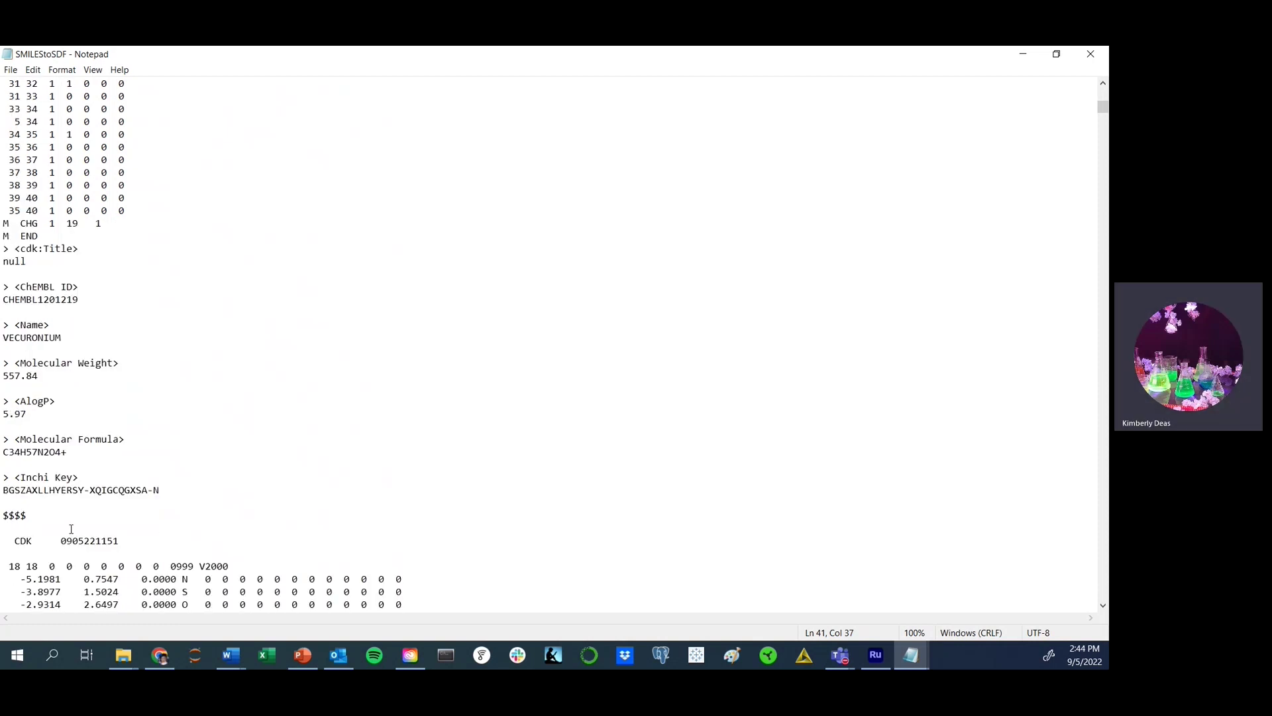
# Step: Place the cursor on the second molecule's CDK header line, then scroll back up to the first molecule's atom rows
pyautogui.click(14, 541)
pyautogui.scroll(5, 222, 479)
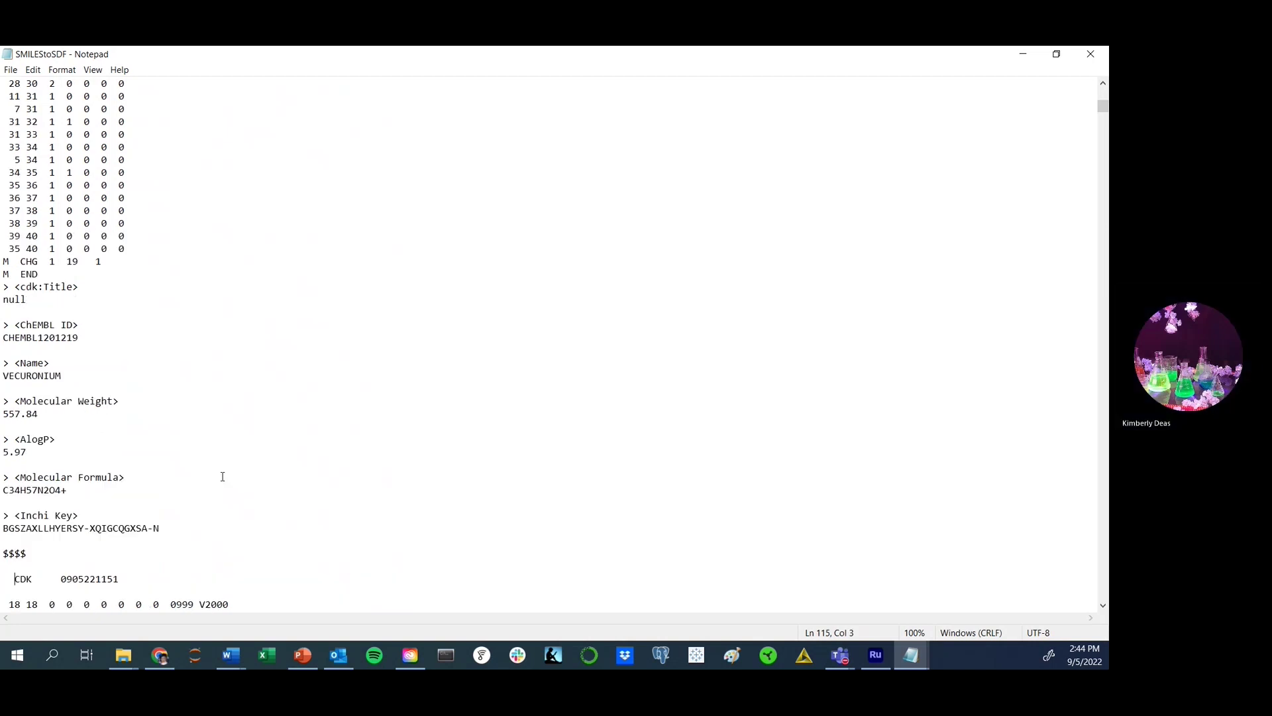
pyautogui.scroll(9, 222, 479)
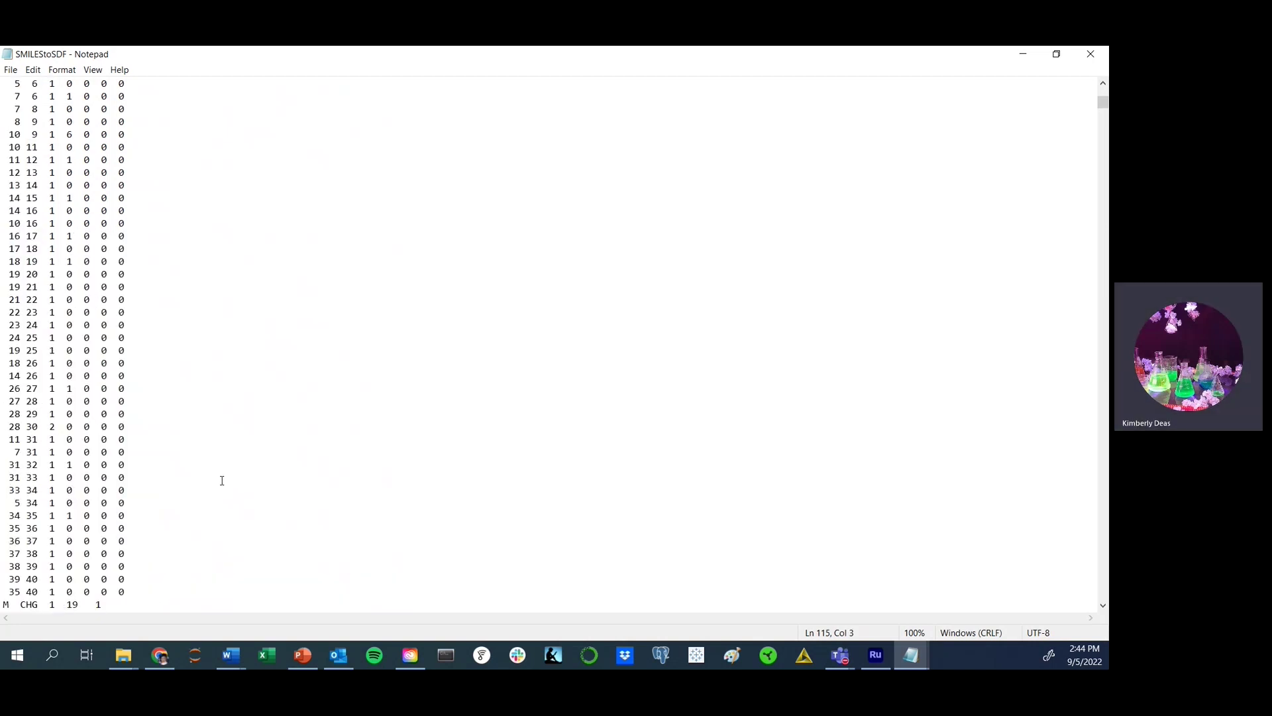
pyautogui.scroll(2, 222, 479)
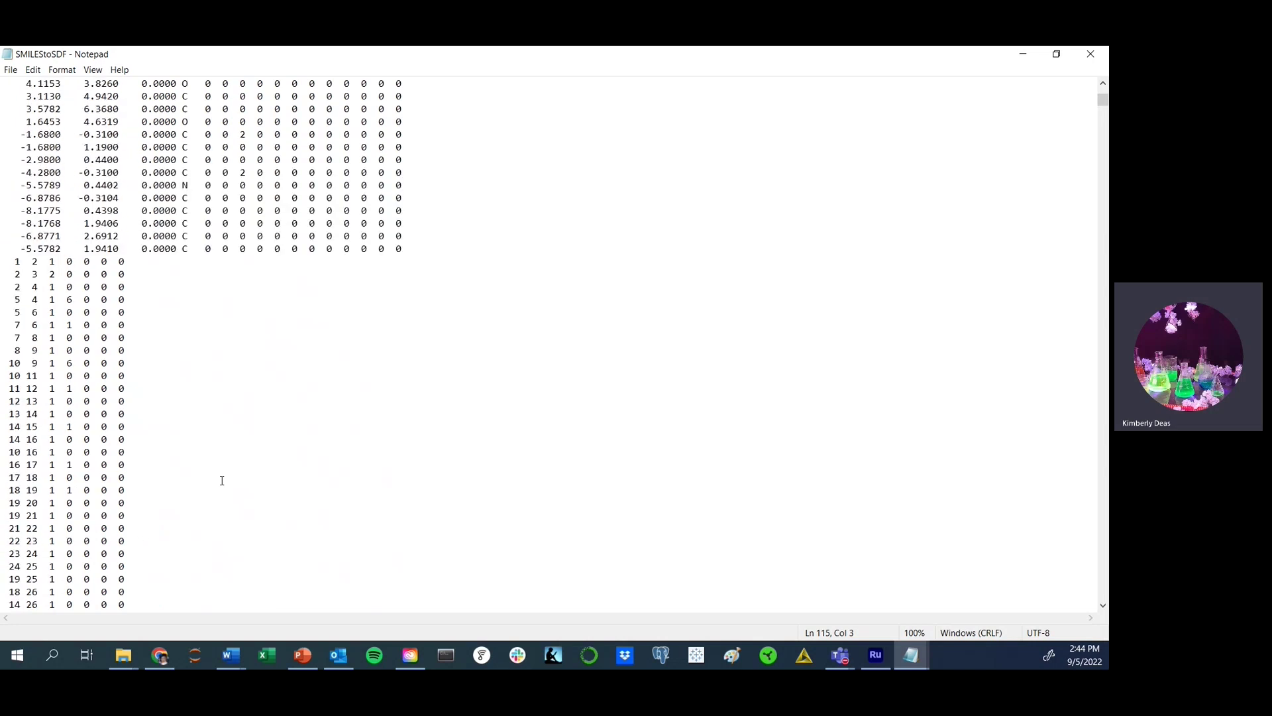
pyautogui.scroll(4, 222, 480)
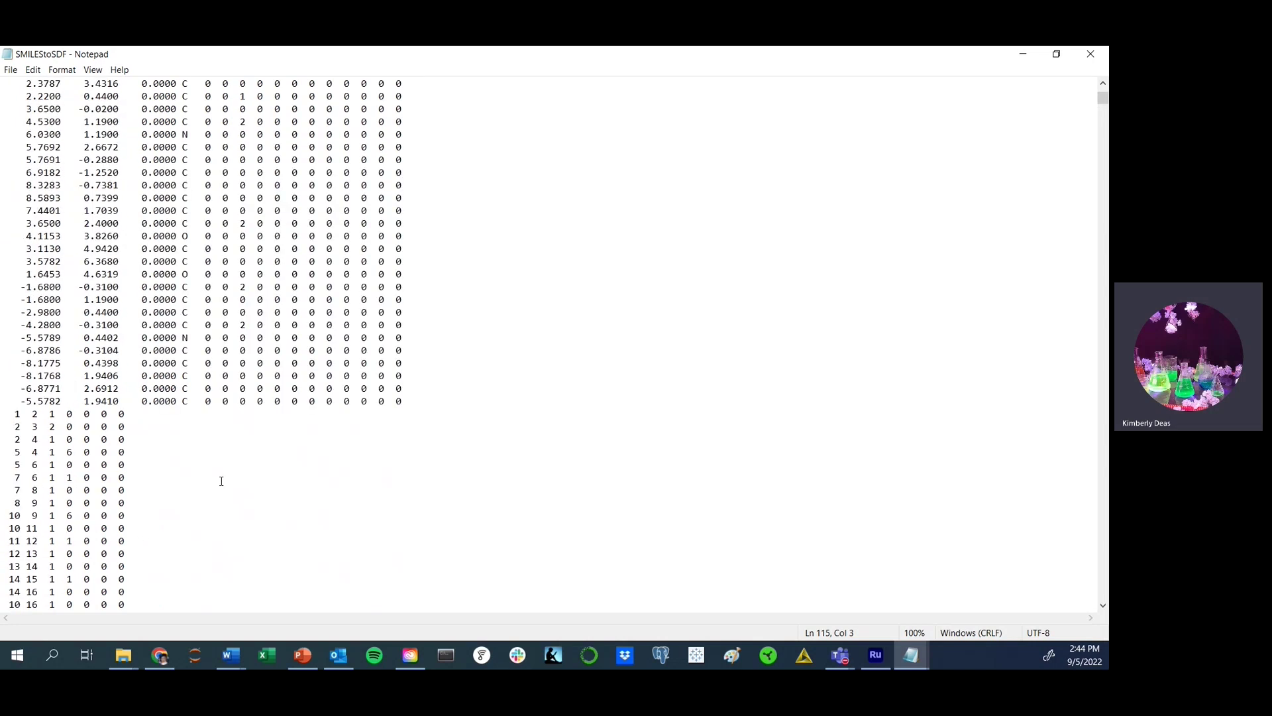